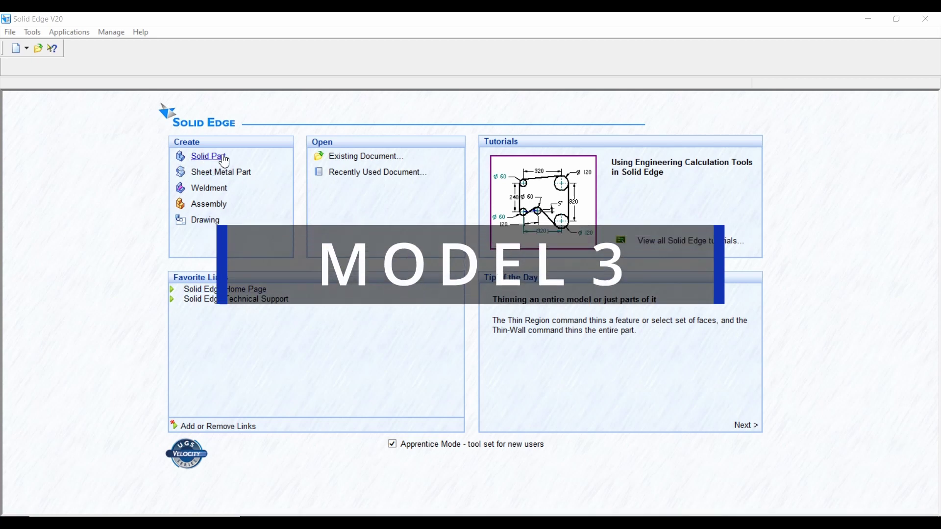
Step: Create a new solid part and bring up the Fig 2 reference drawing in Snipping Tool beside the modelling area
click(216, 157)
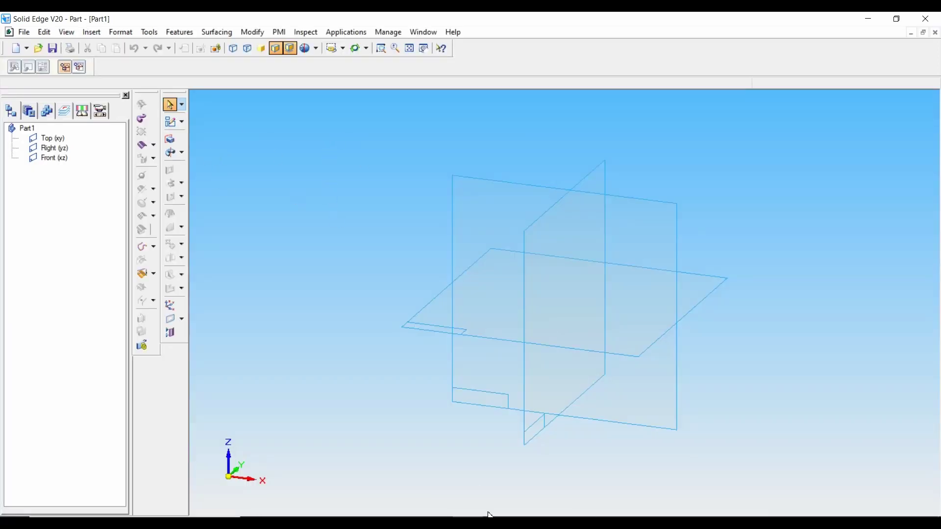
key(alt+Tab)
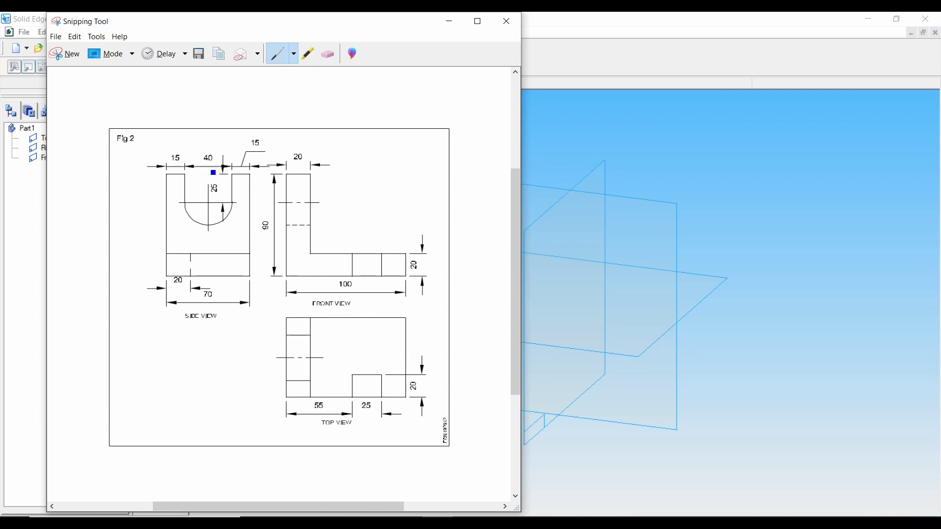
drag(308, 36, 757, 18)
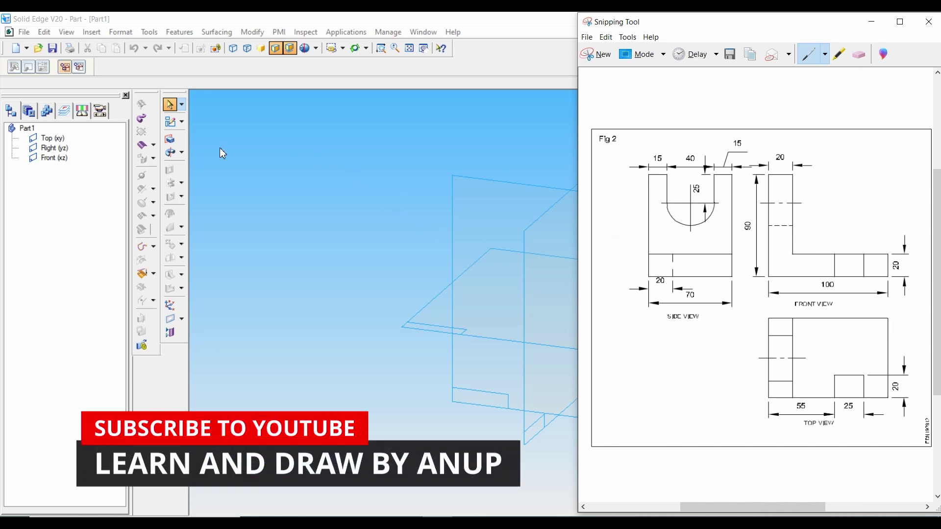
Step: Start a protrusion sketch on the Front (xz) plane and consult the reference drawing's front view for the profile dimensions
click(170, 141)
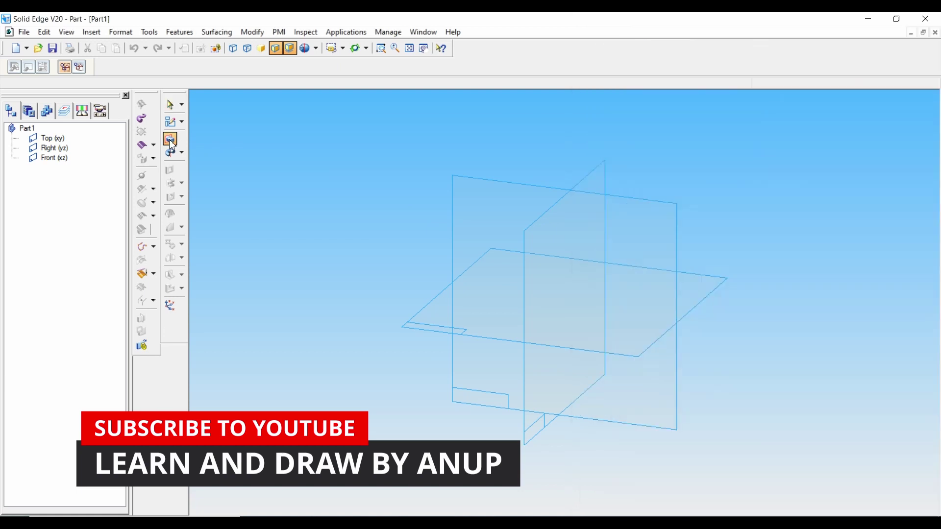
click(523, 198)
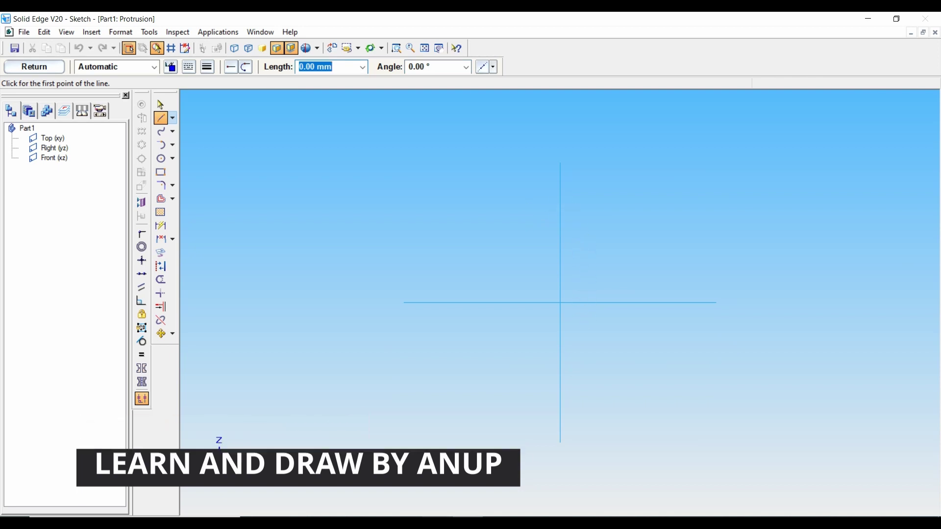
key(alt+Tab)
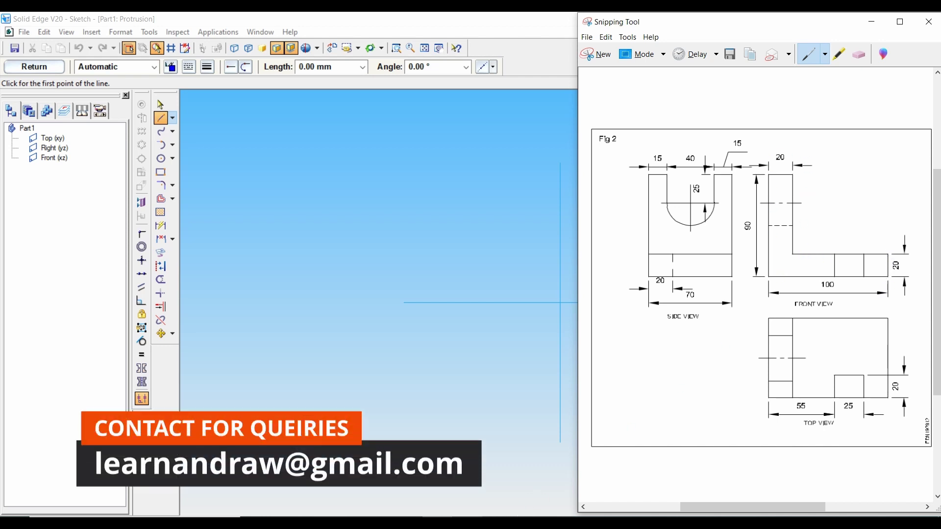
click(472, 471)
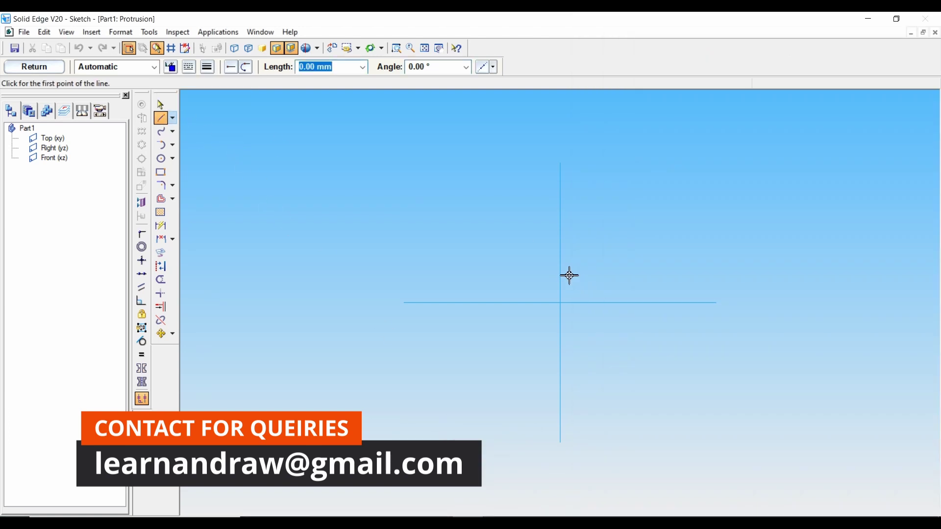
Step: Sketch a 100 mm horizontal line along the X axis from the origin and a 20 mm vertical line up from its end
click(560, 302)
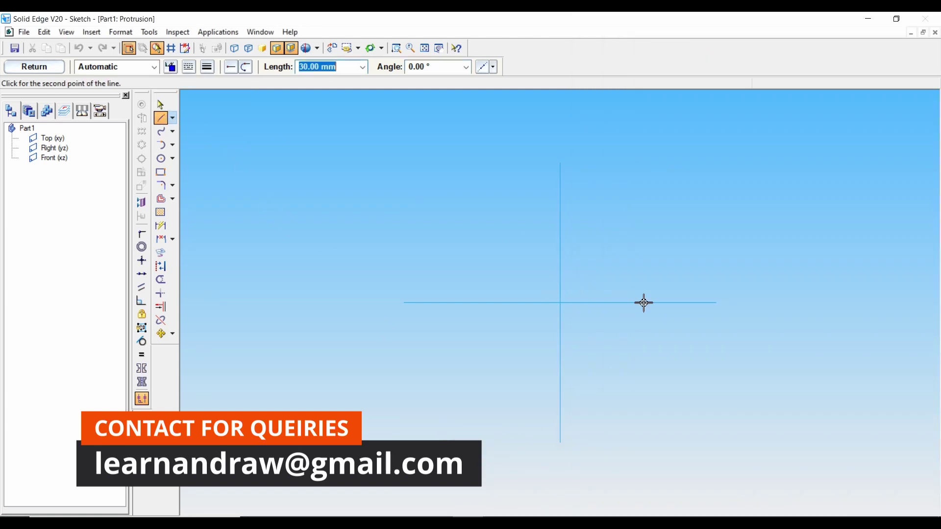
text(100)
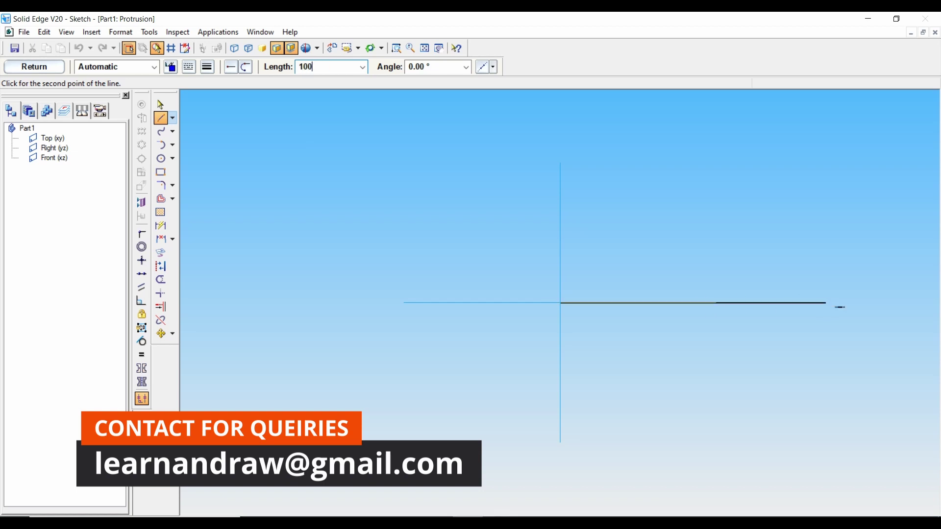
key(Tab)
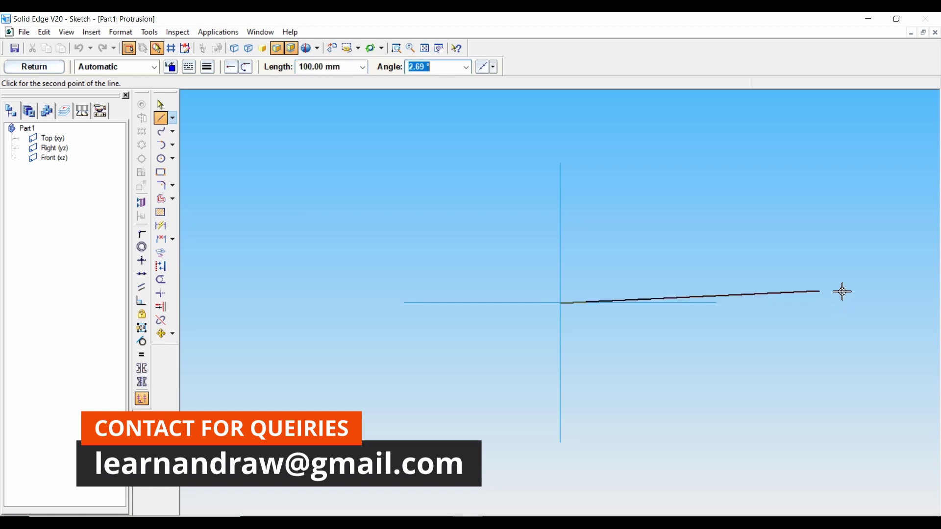
click(836, 303)
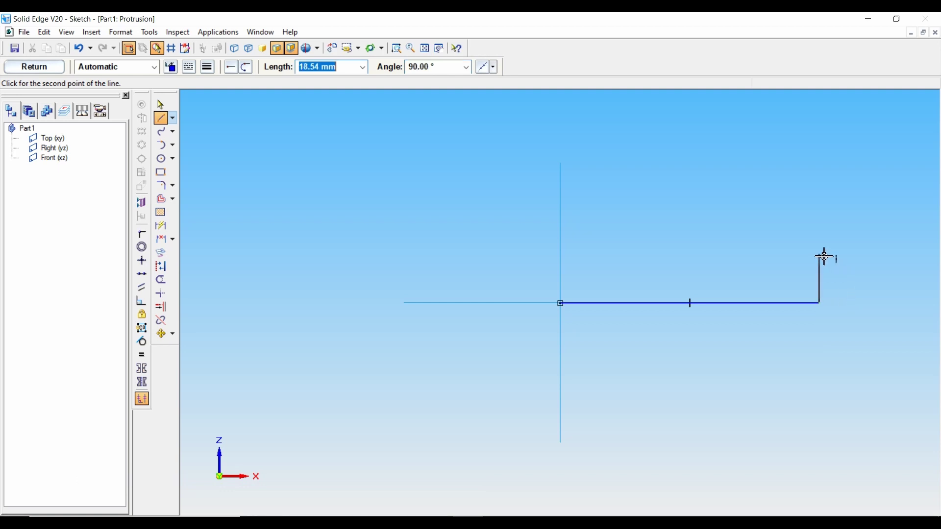
text(20)
key(Tab)
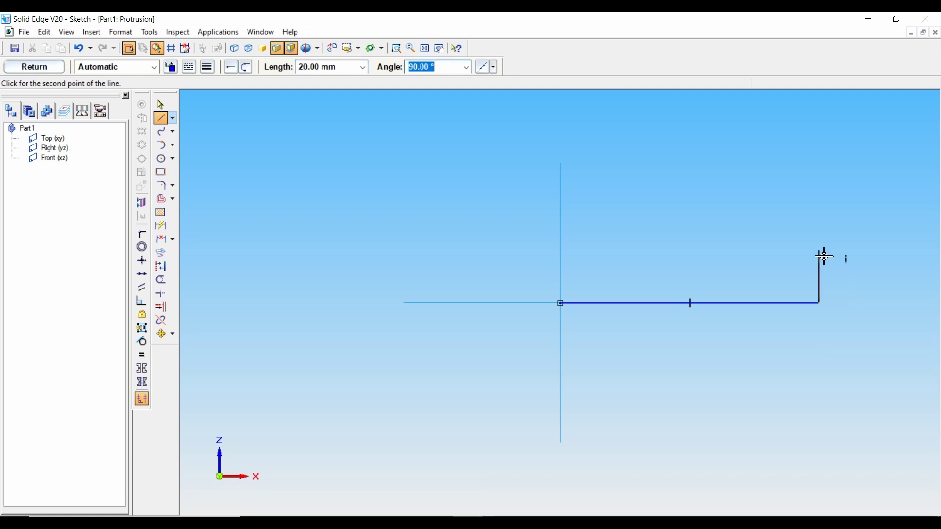
click(821, 255)
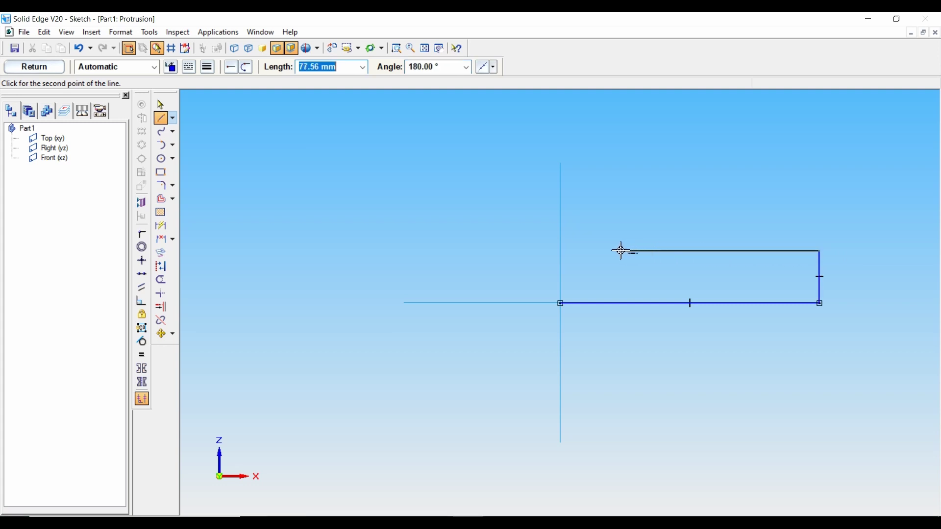
Step: Continue the profile with an 80 mm horizontal line back toward the origin side and a 70 mm vertical line upward
text(80)
key(Tab)
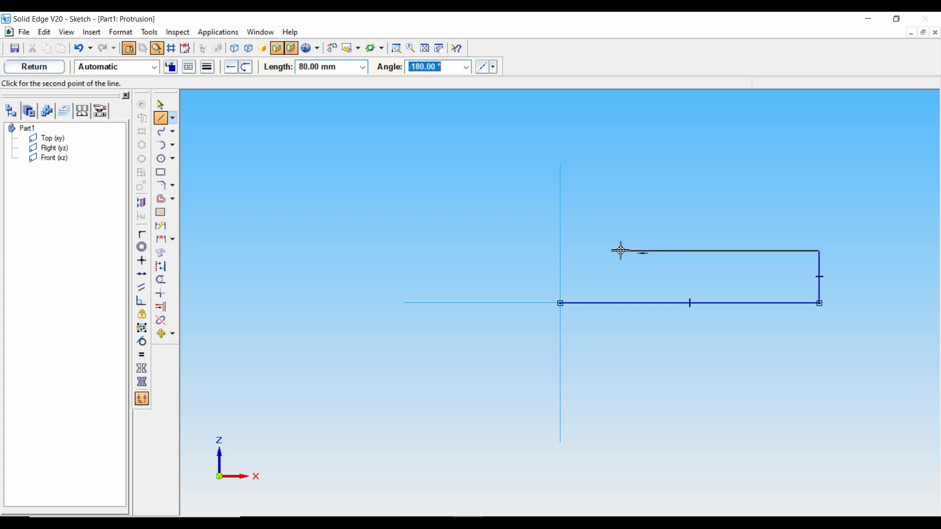
click(618, 250)
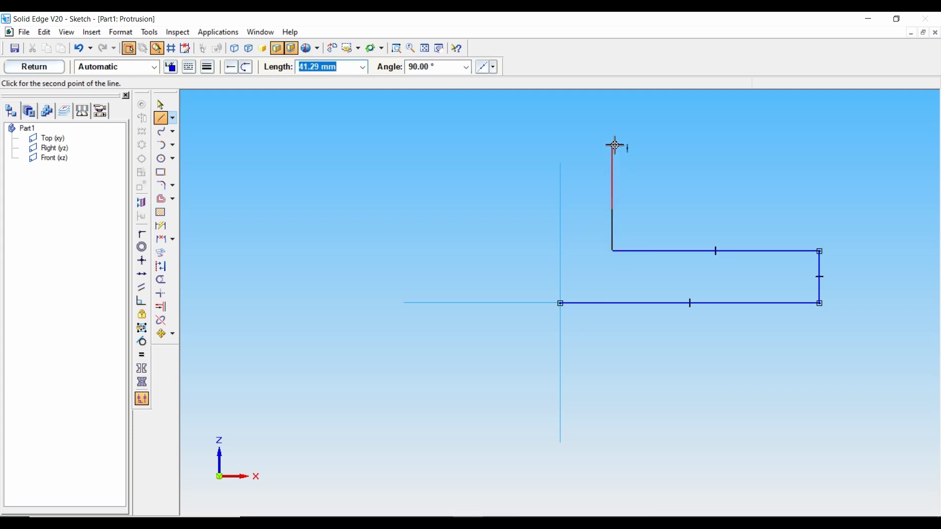
text(70)
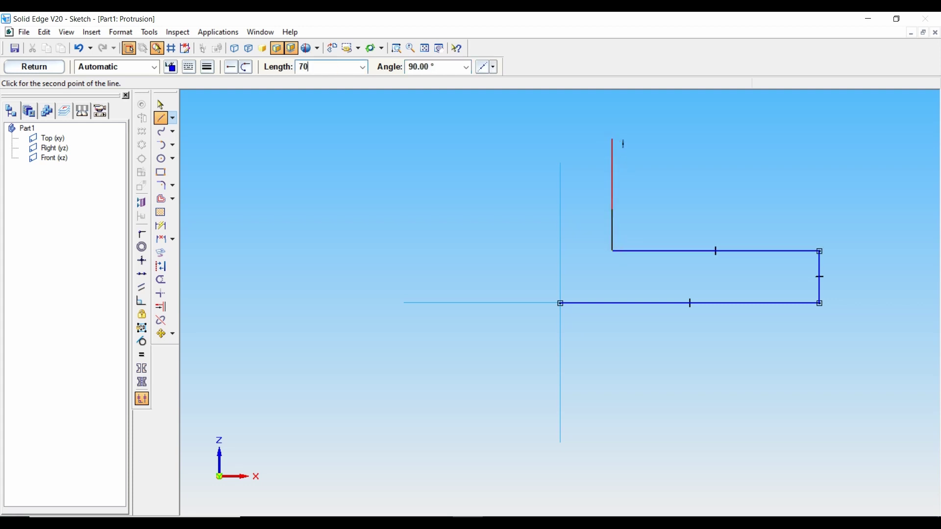
key(Tab)
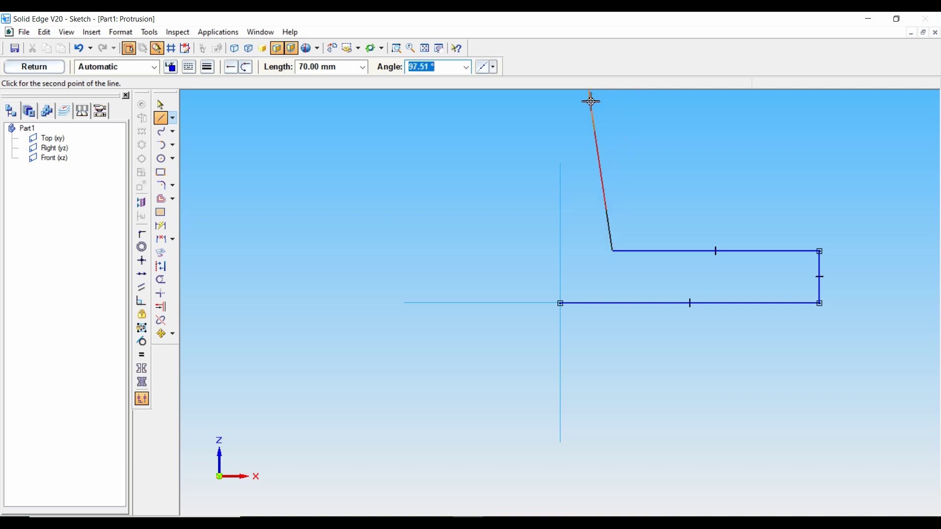
click(612, 95)
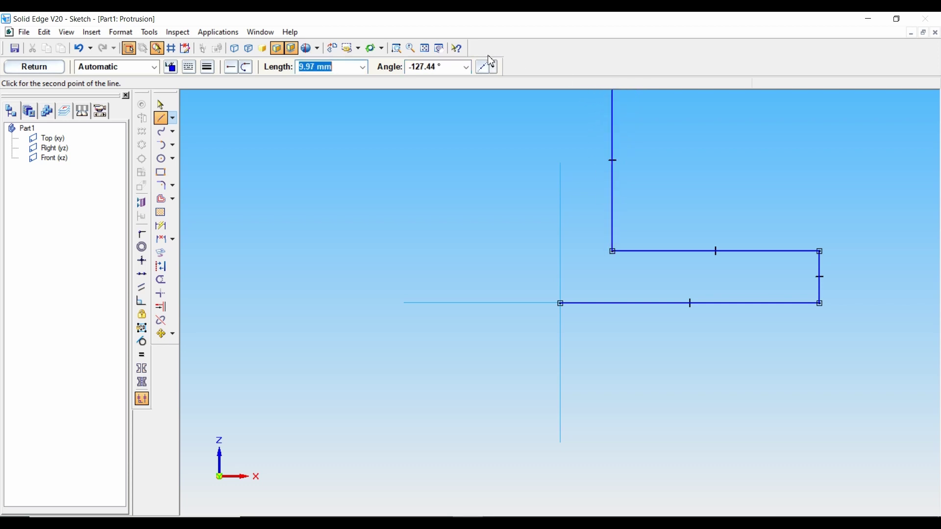
Step: Add the 20 mm horizontal upper edge and close the L-shaped profile with a vertical line down to the origin
click(425, 48)
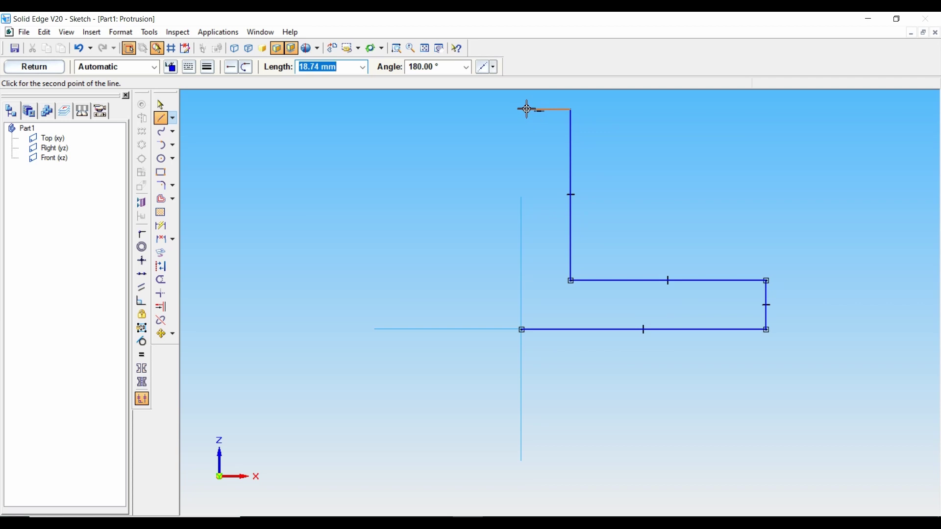
text(20)
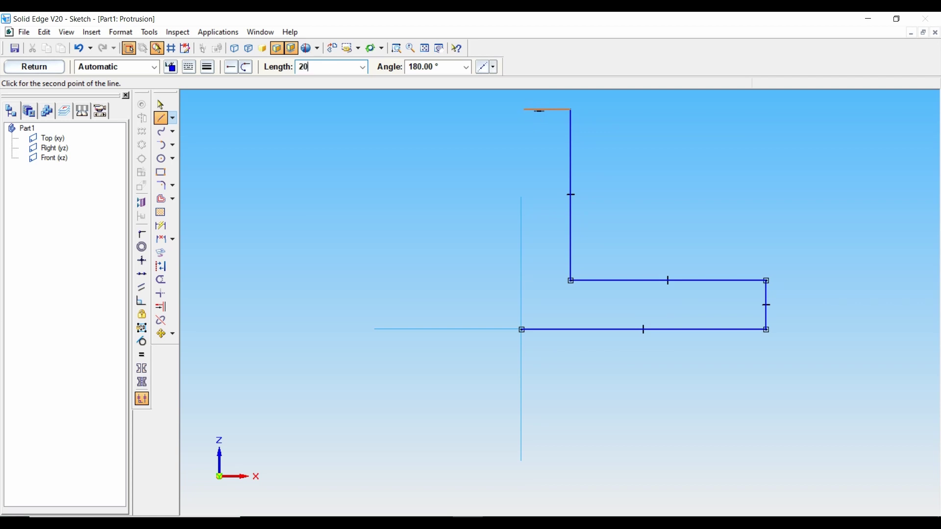
key(Tab)
key(Return)
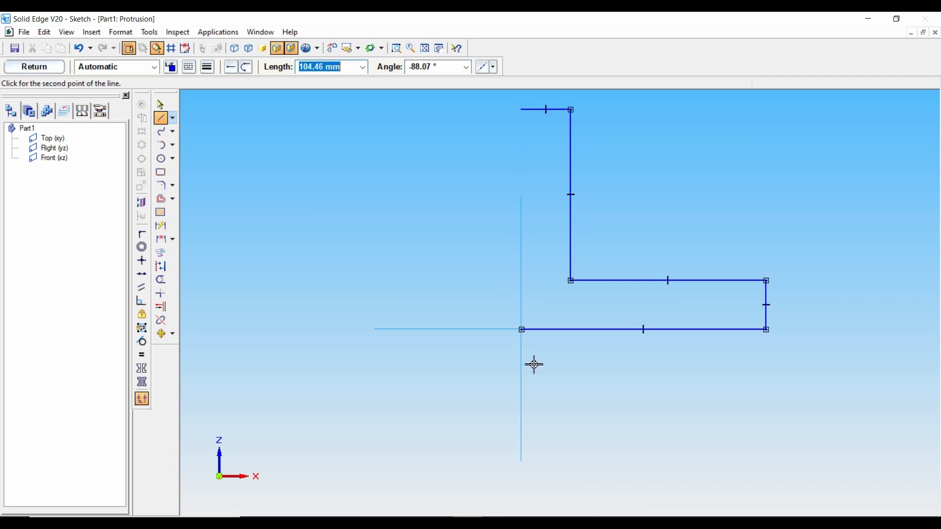
click(523, 332)
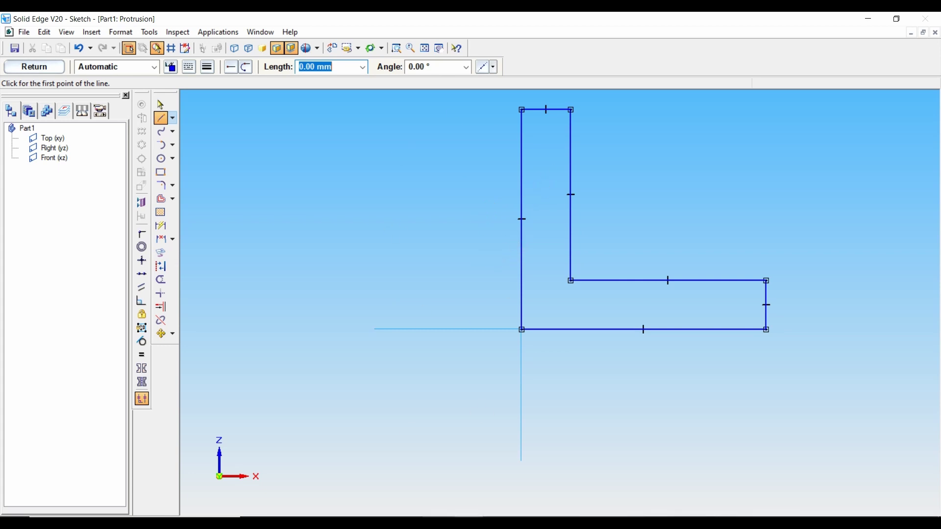
Step: Check the part width in the side view, then finish the sketch and extrude the L-profile symmetrically by 70 mm
key(alt+Tab)
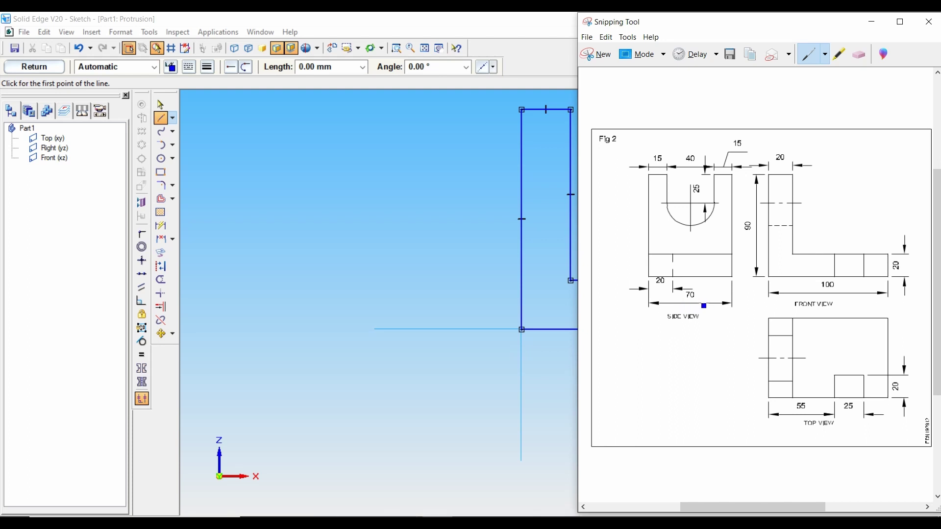
key(alt+Tab)
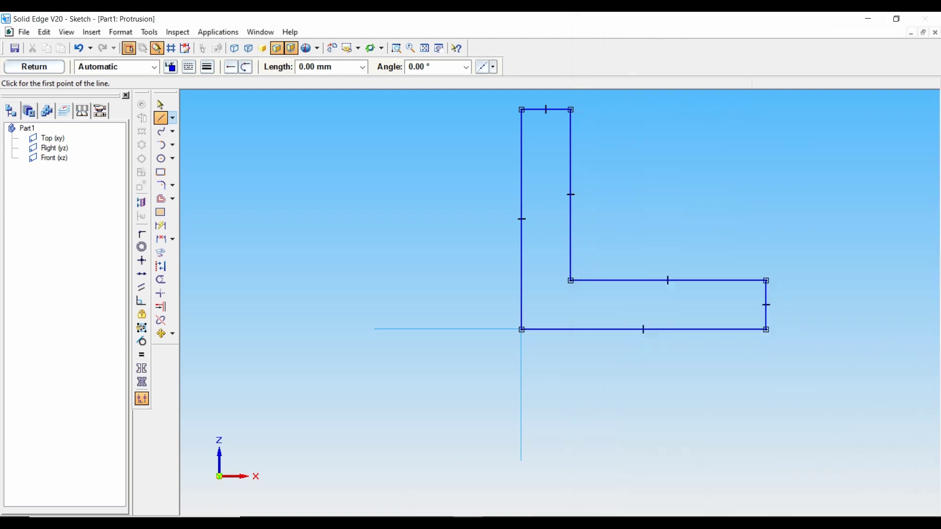
click(39, 69)
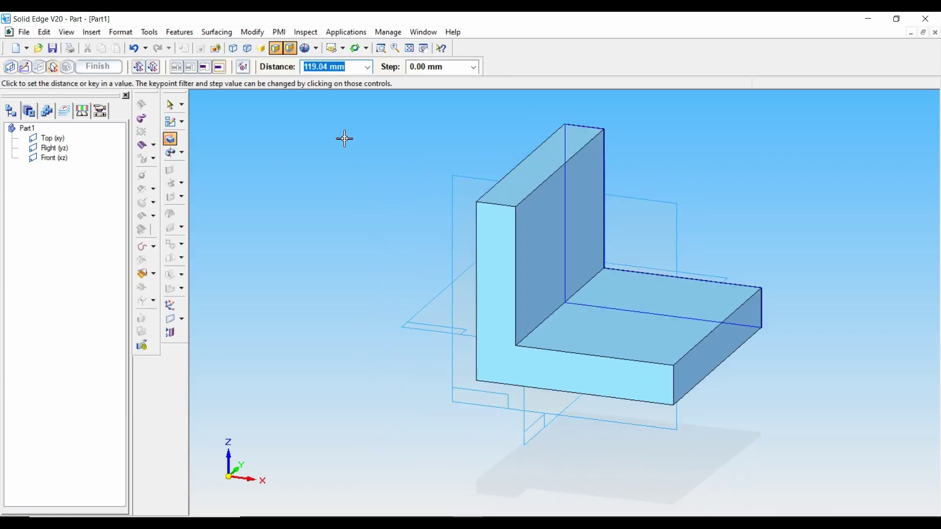
click(154, 67)
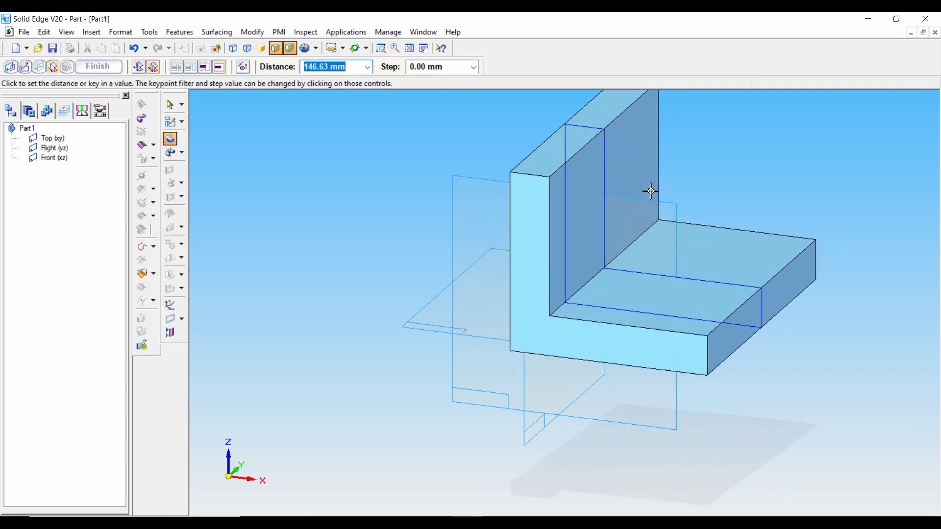
text(70)
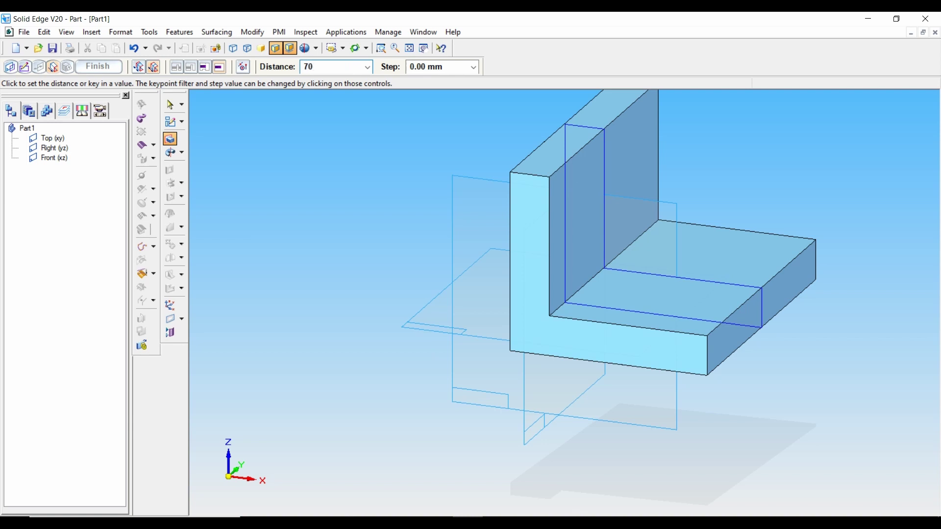
key(Return)
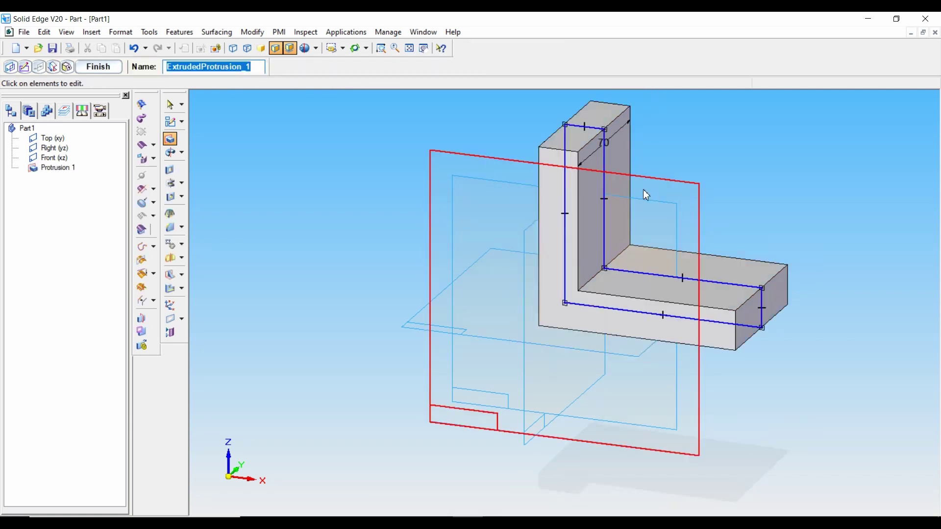
click(100, 69)
click(100, 69)
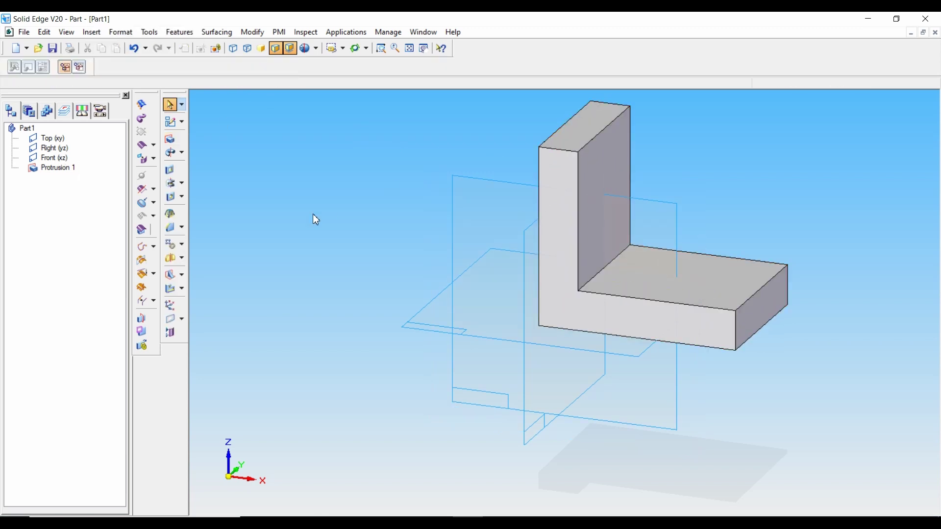
Step: Following the Fig 2 drawing, sketch a 55 mm line along the base's lower edge from the origin and a 20 mm vertical line up
click(441, 517)
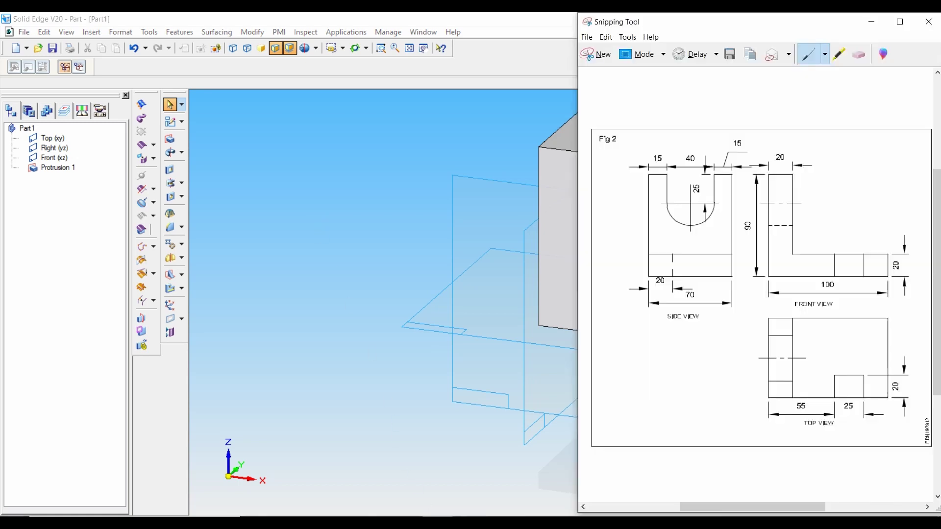
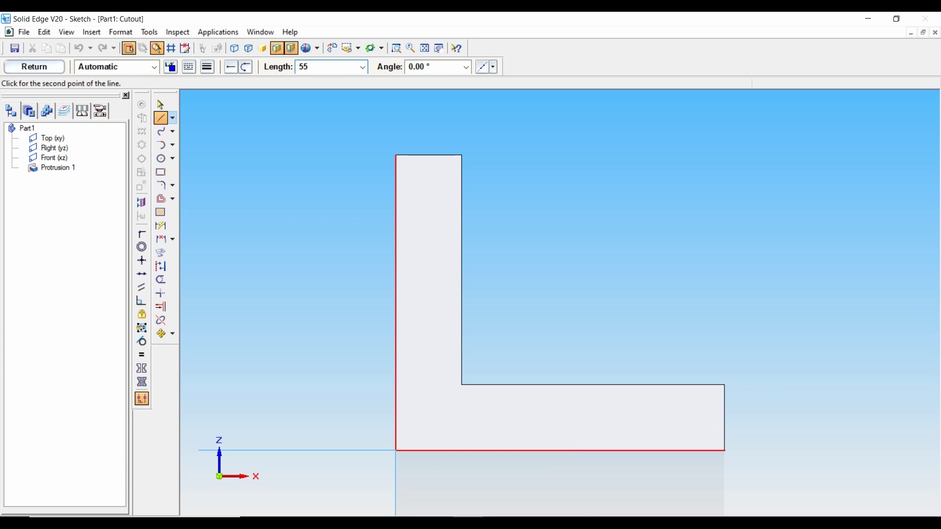
key(Tab)
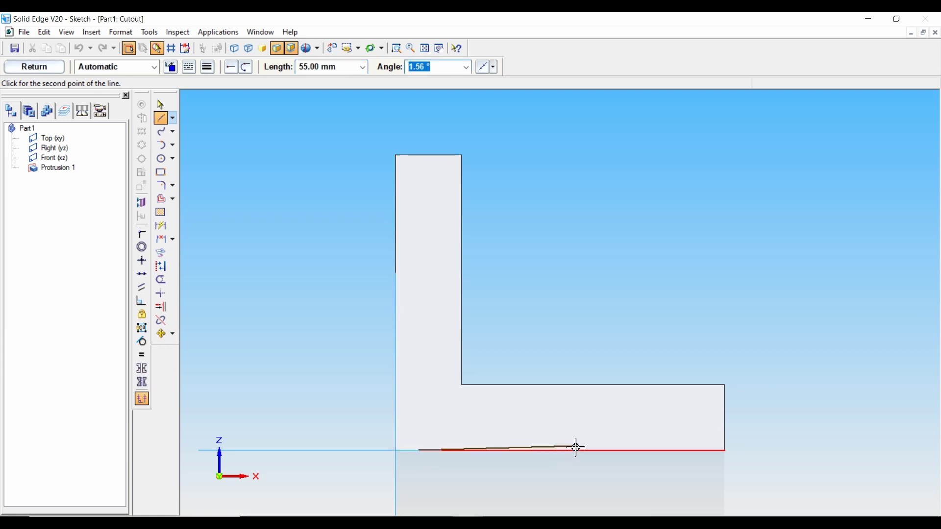
click(581, 448)
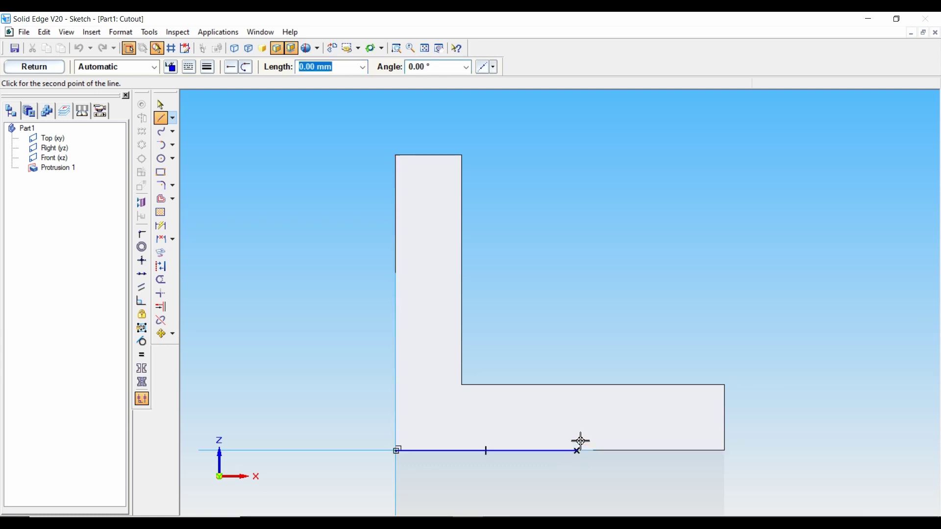
click(437, 517)
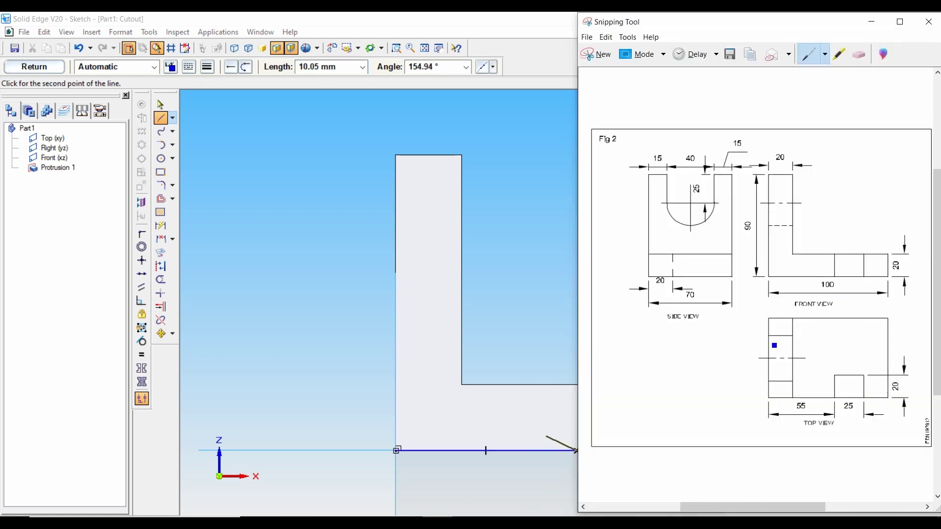
click(871, 21)
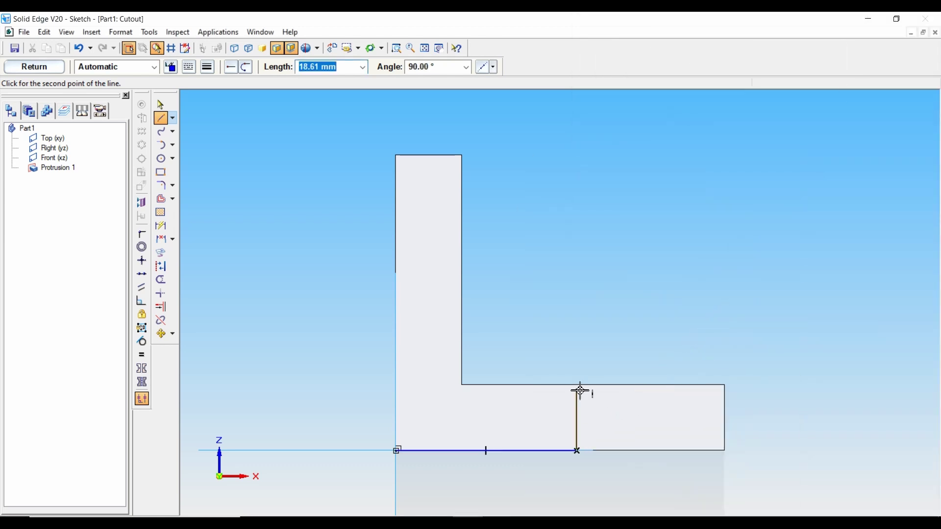
text(20)
key(Tab)
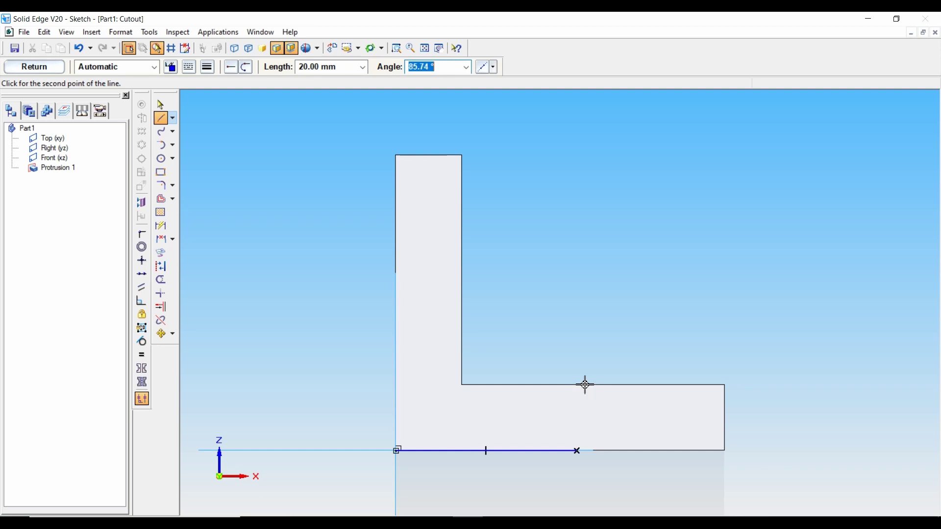
click(584, 388)
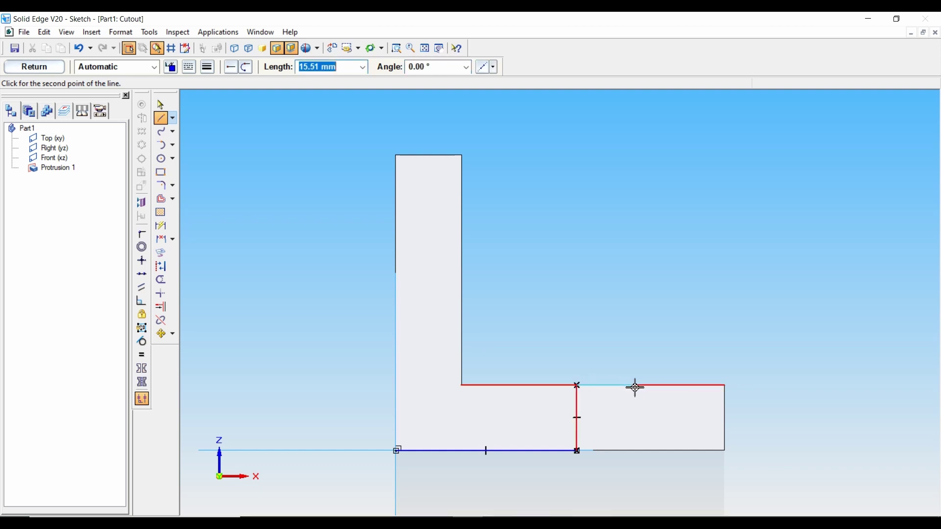
Step: Add a 25 mm horizontal line along the base's upper edge and close the notch rectangle down to and along the lower edge
text(25)
key(Tab)
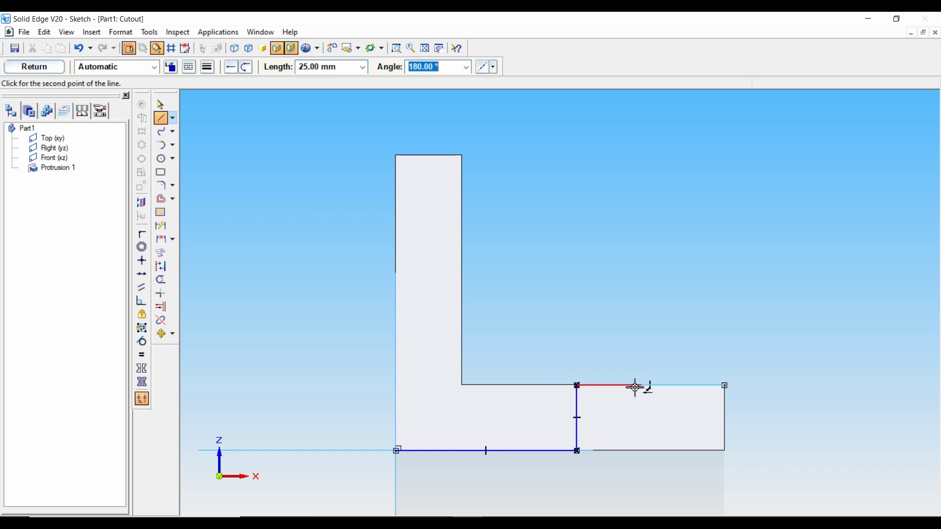
click(637, 388)
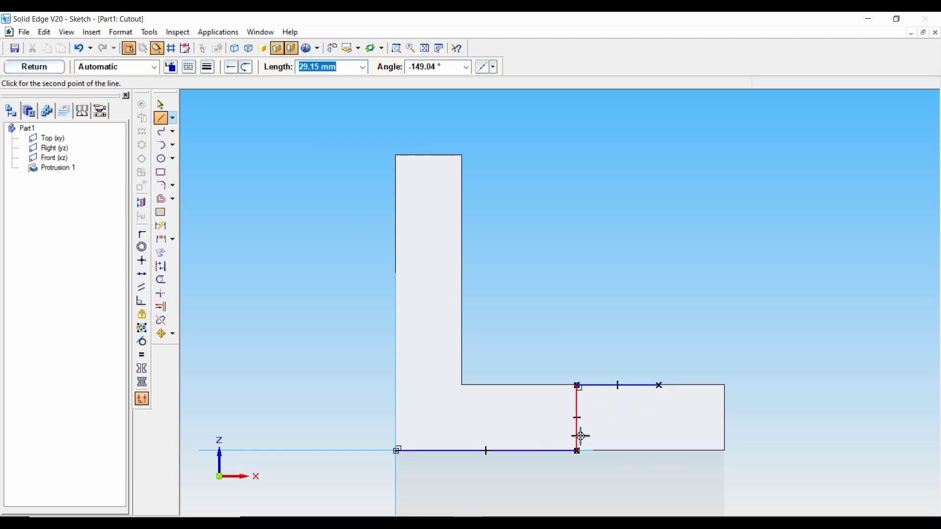
click(660, 451)
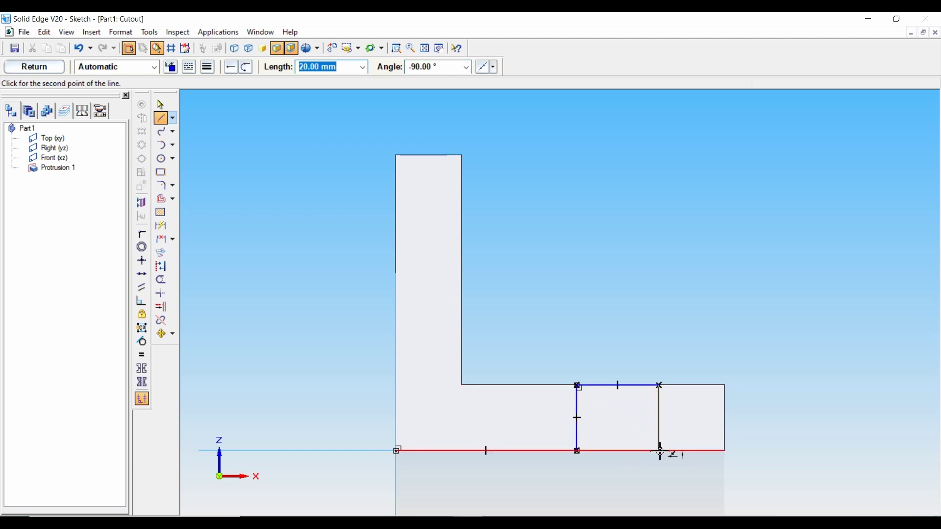
click(578, 450)
right_click(597, 296)
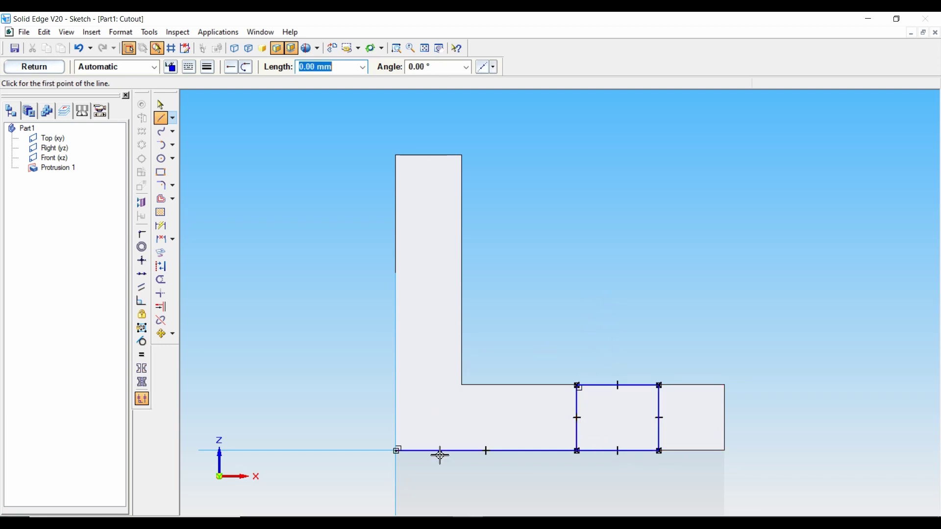
Step: Delete the 55 mm locating line between the origin and the notch rectangle
click(161, 104)
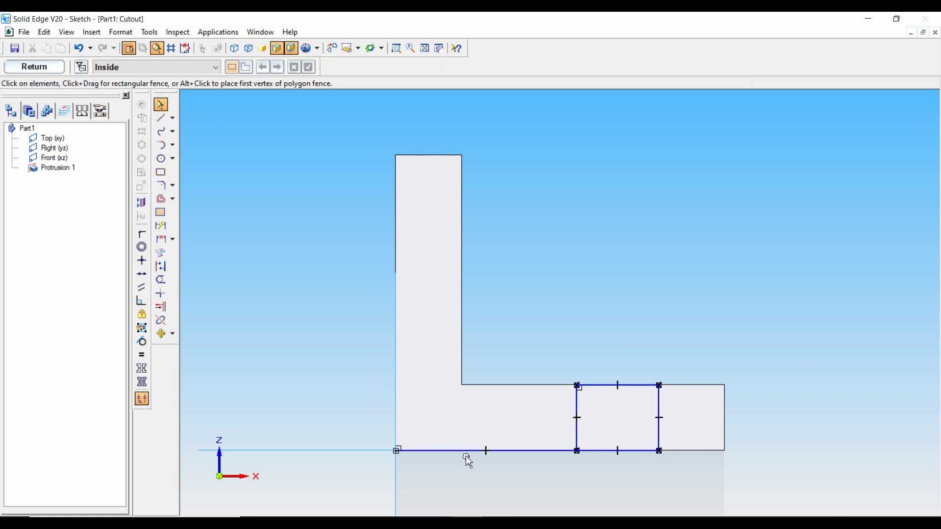
click(509, 451)
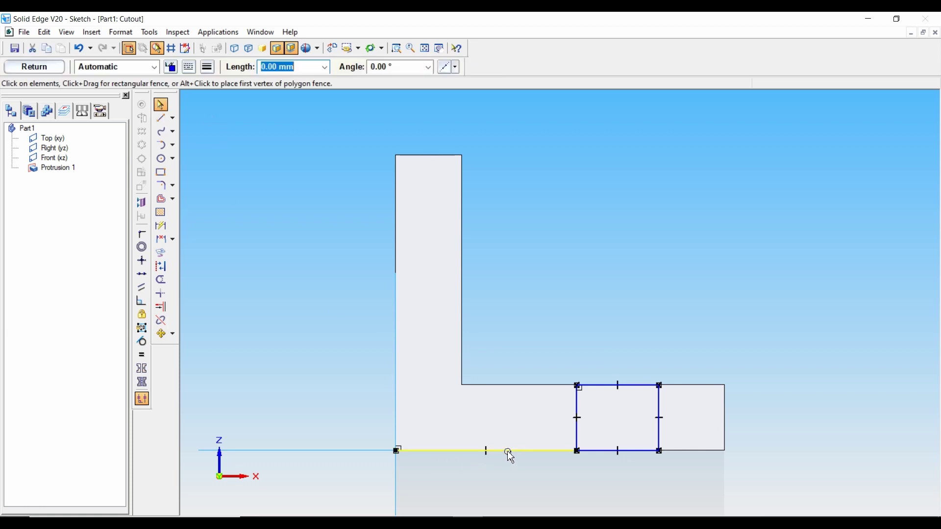
key(Delete)
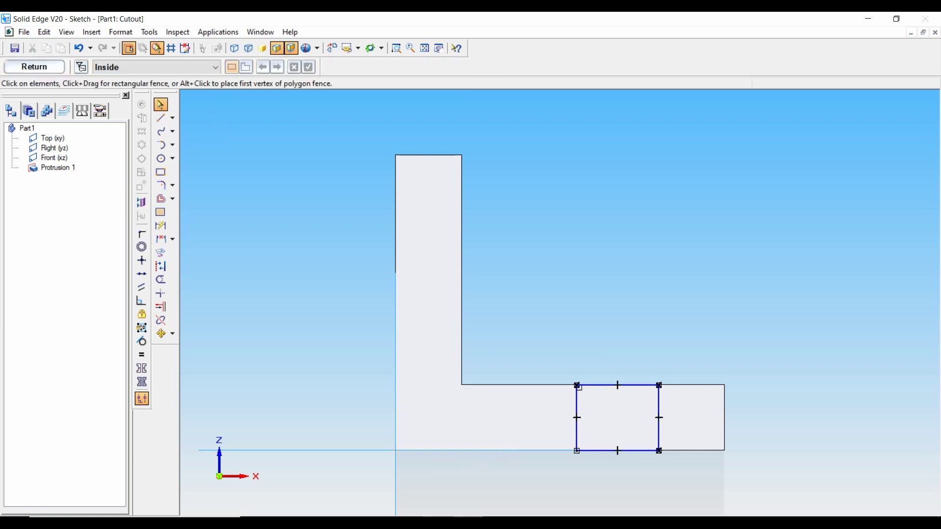
Step: Check the notch depth in the drawing's top view, then finish the sketch and cut the rectangle 20 mm into the base
key(alt+Tab)
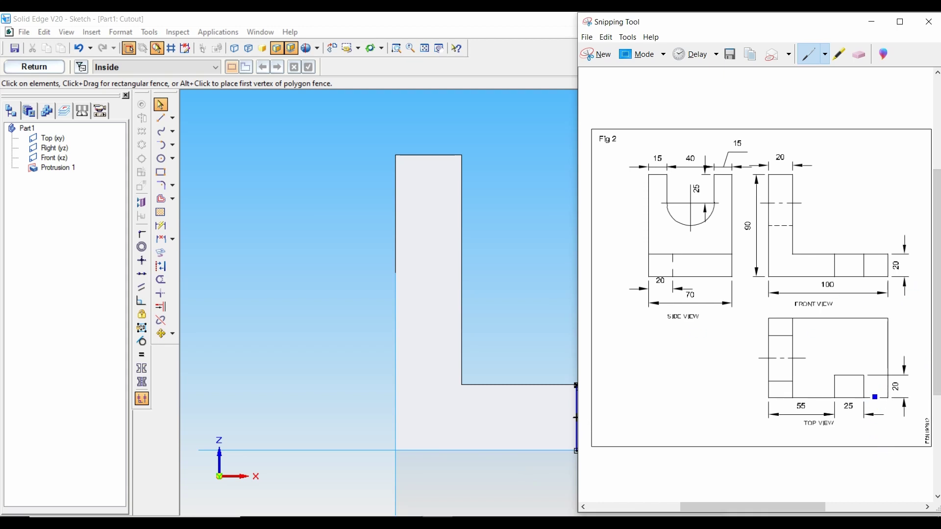
click(872, 22)
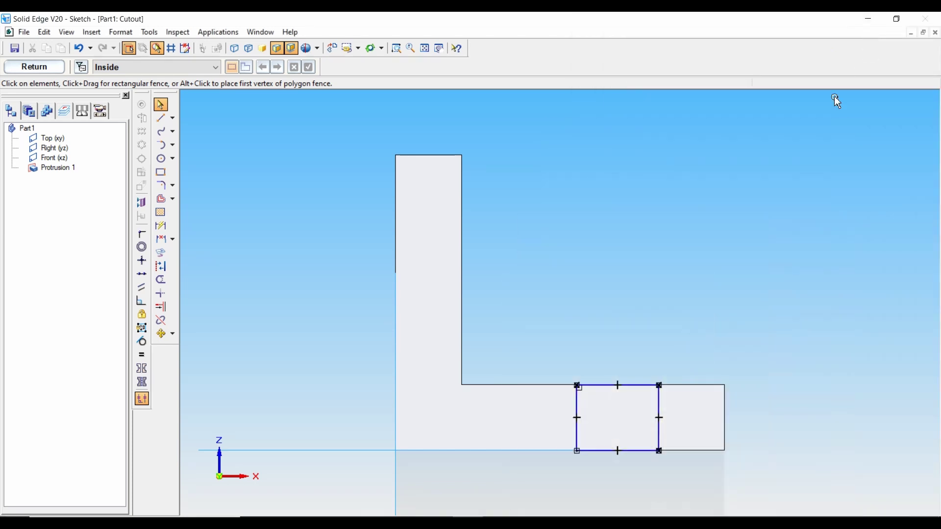
click(28, 69)
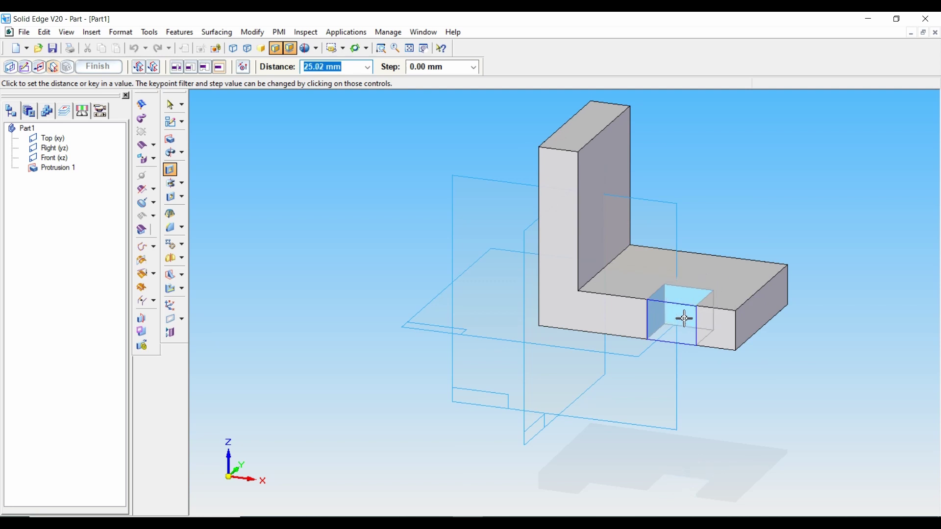
text(20)
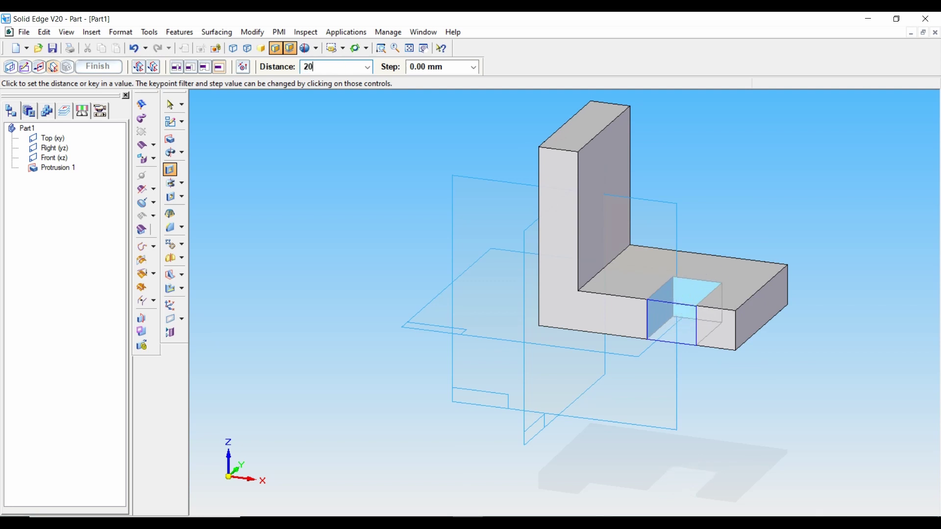
key(Return)
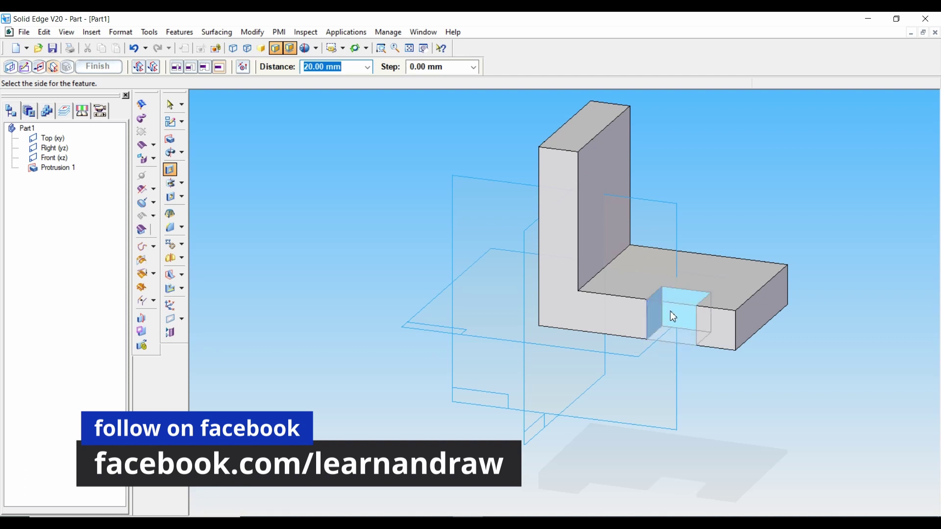
click(690, 302)
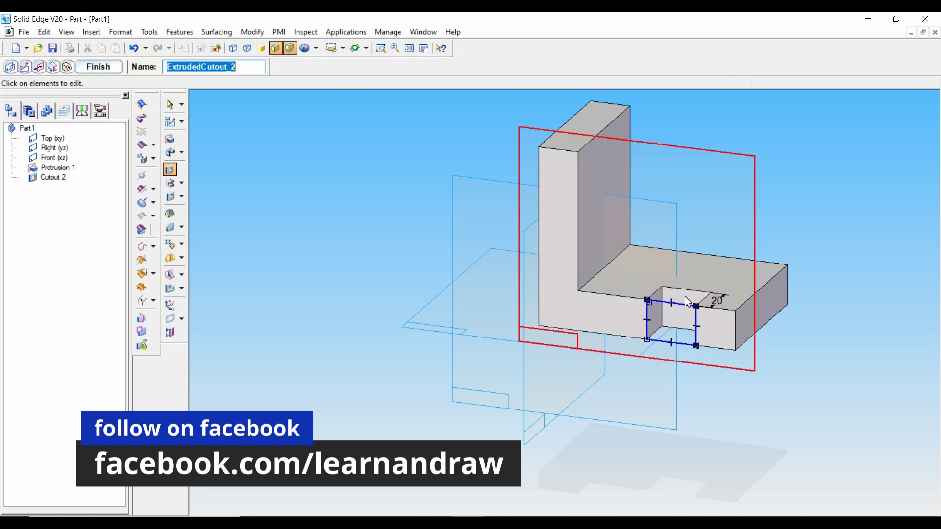
click(99, 67)
key(Escape)
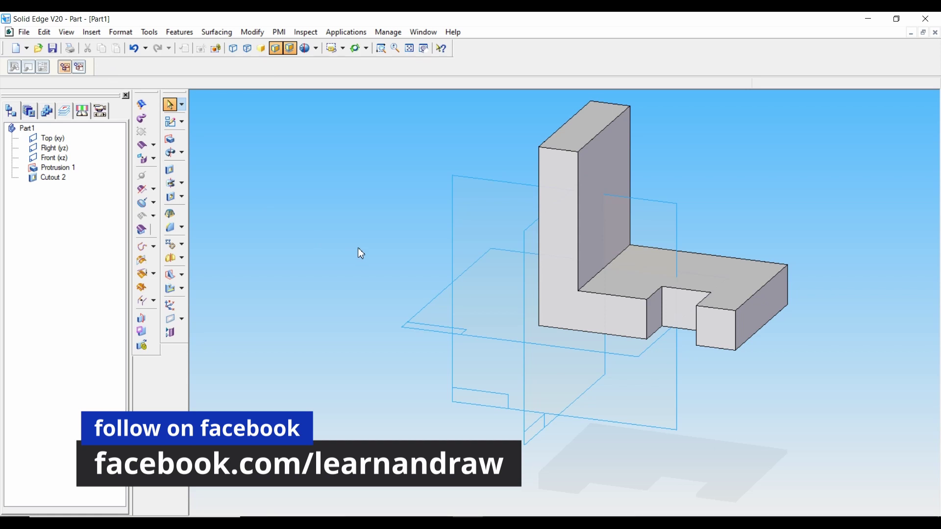
Step: After checking the slot dimensions, start a cutout sketch on the upright's inner face with a 15 mm line from its upper corner along the edge
click(503, 523)
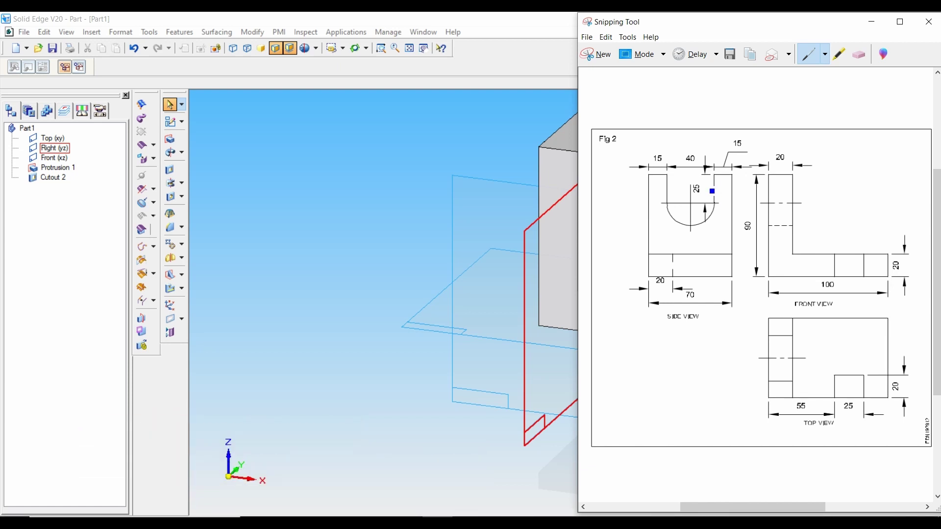
click(871, 22)
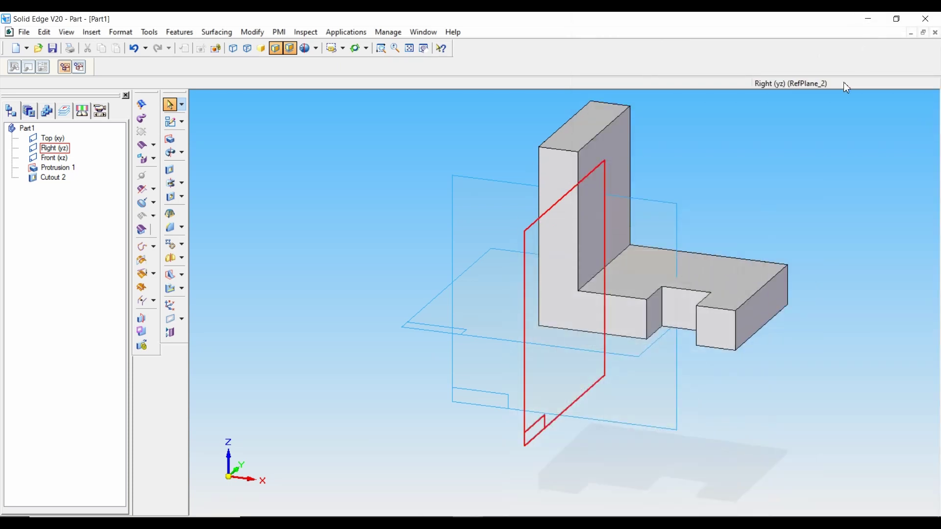
click(170, 169)
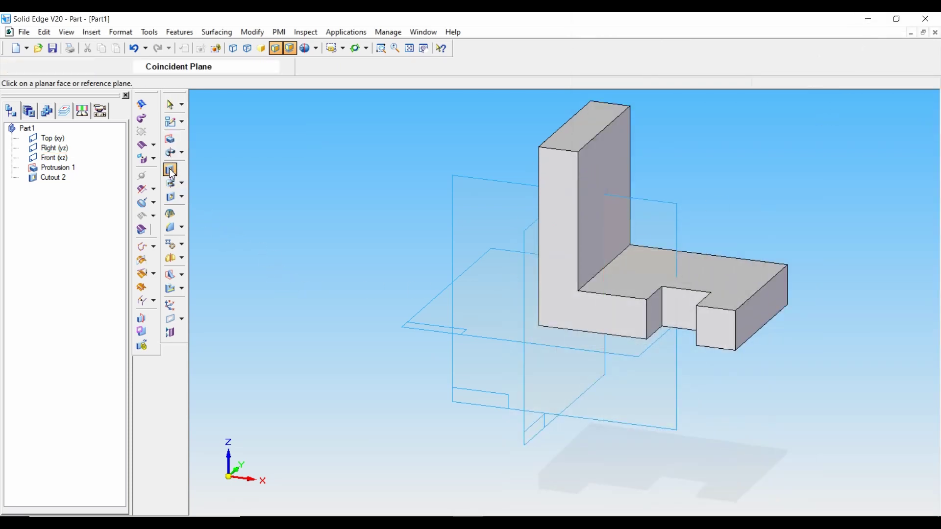
click(603, 153)
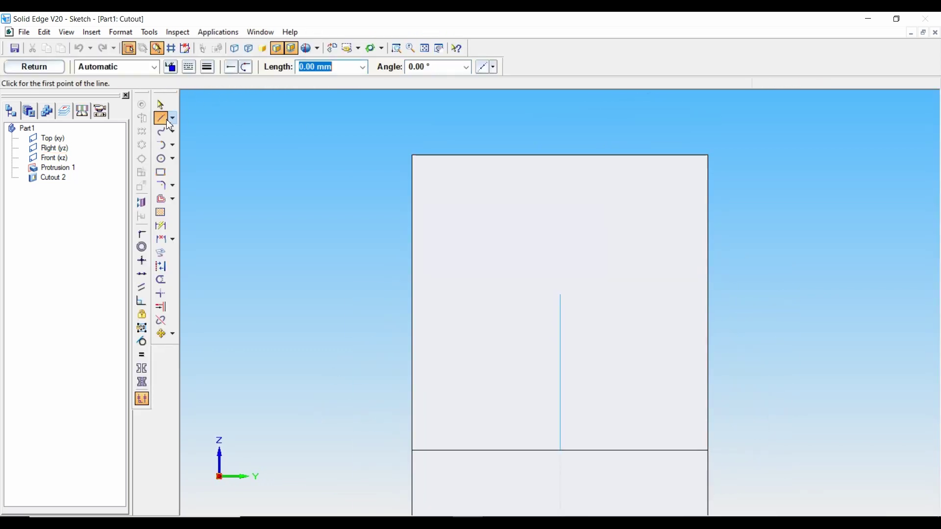
click(414, 156)
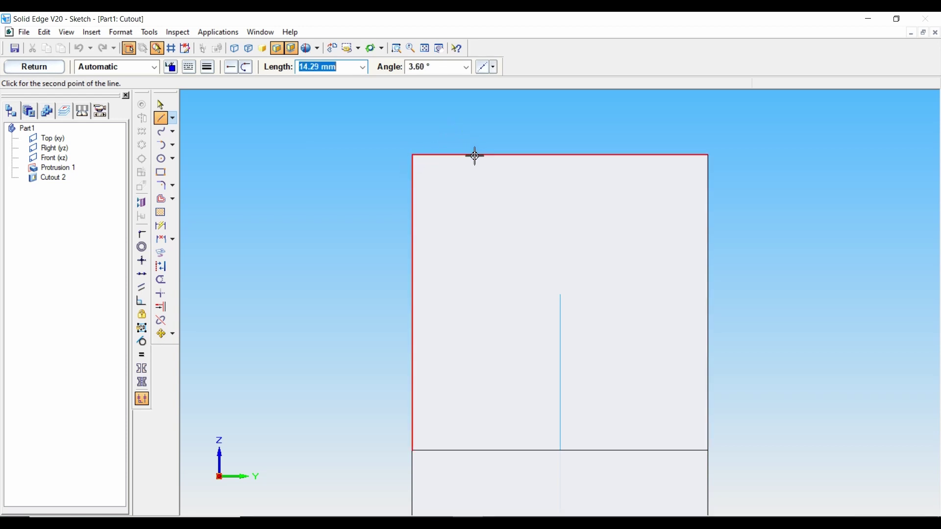
text(15)
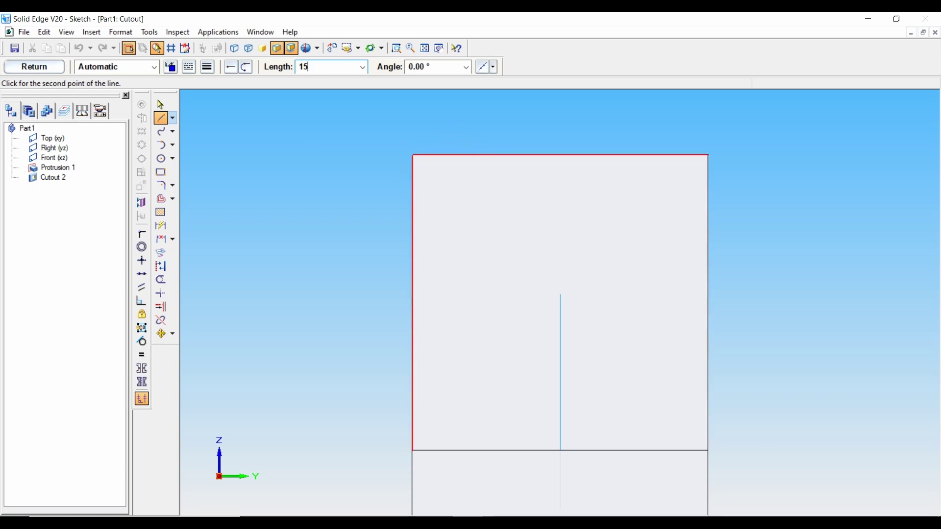
key(Tab)
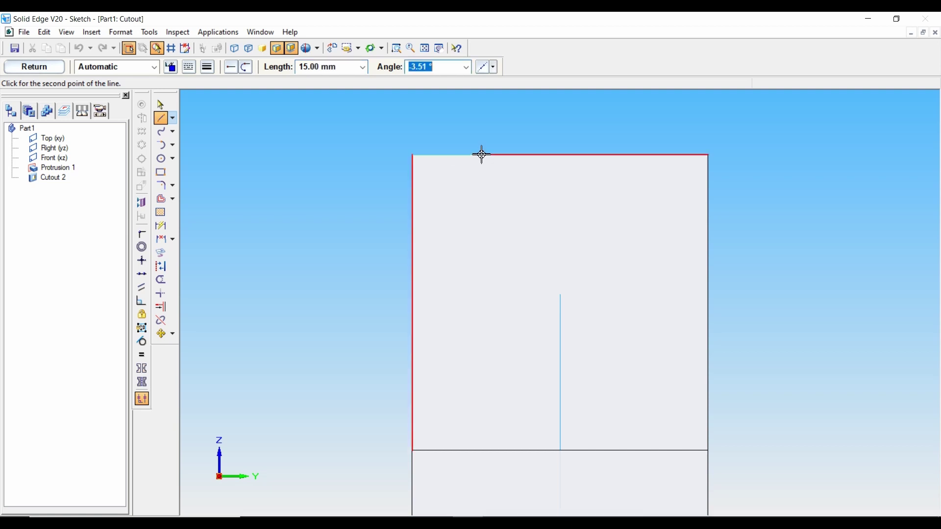
click(481, 154)
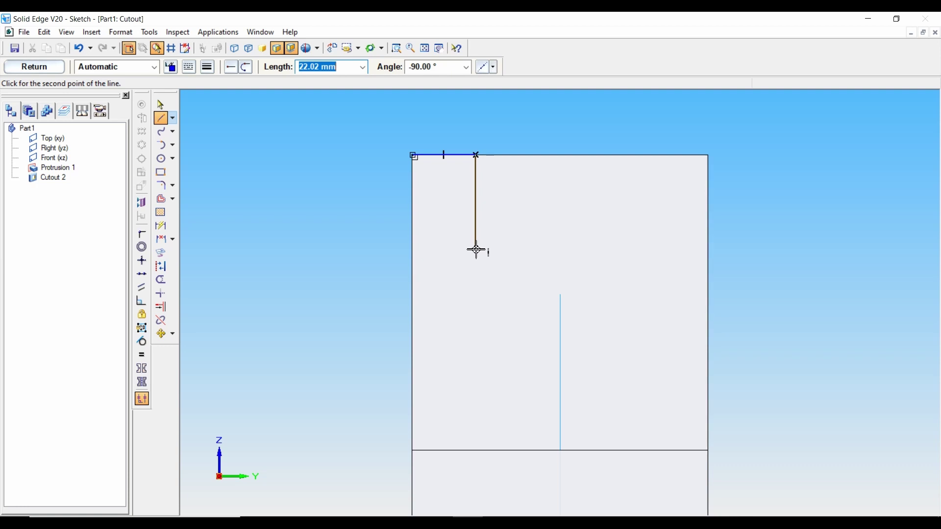
Step: Continue the slot profile with a 25 mm vertical line downward and a 40 mm horizontal line across the upright
text(25)
key(Tab)
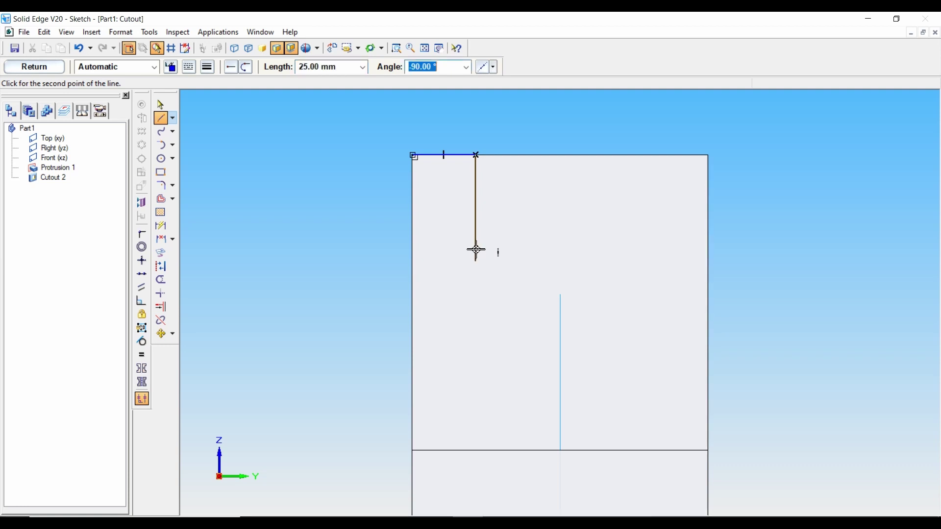
click(480, 263)
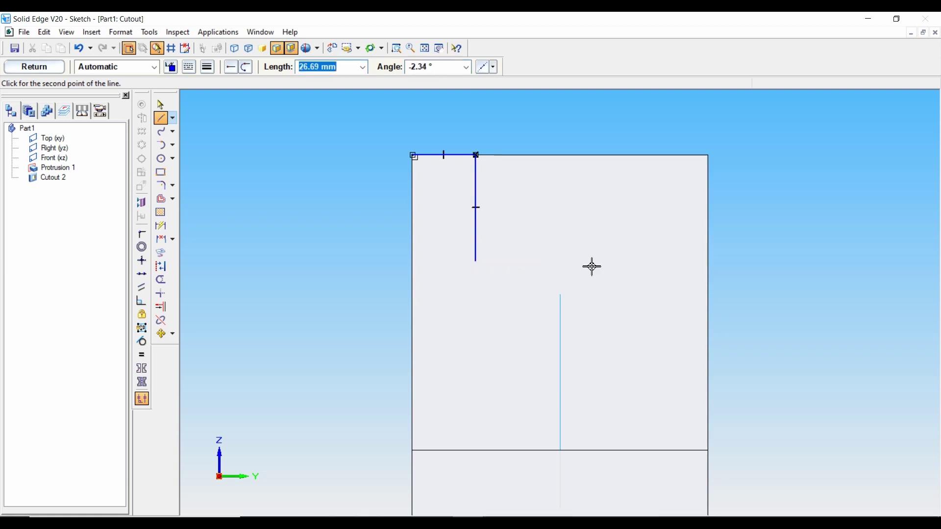
text(40)
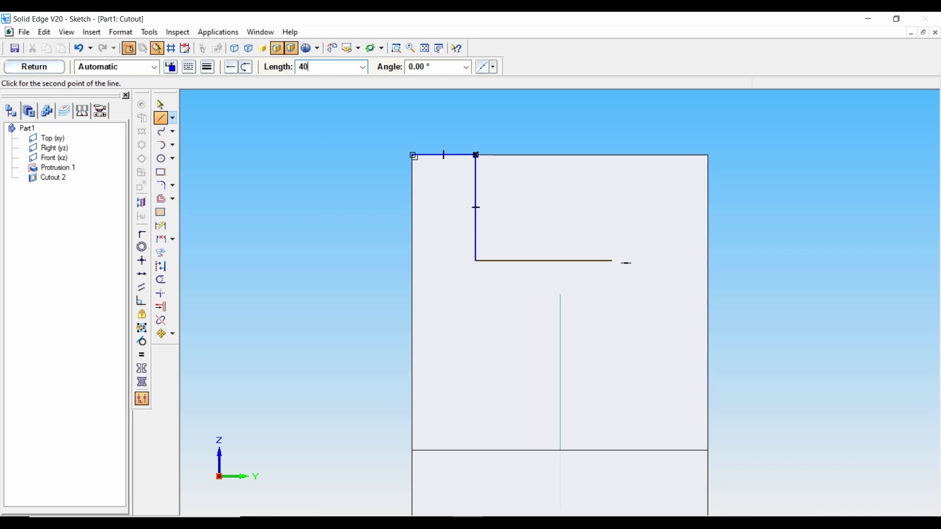
key(Tab)
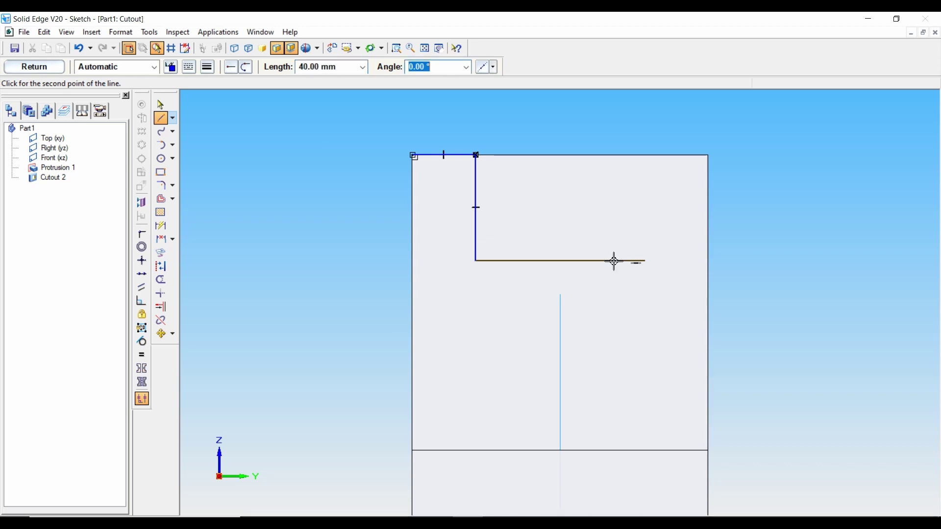
click(654, 263)
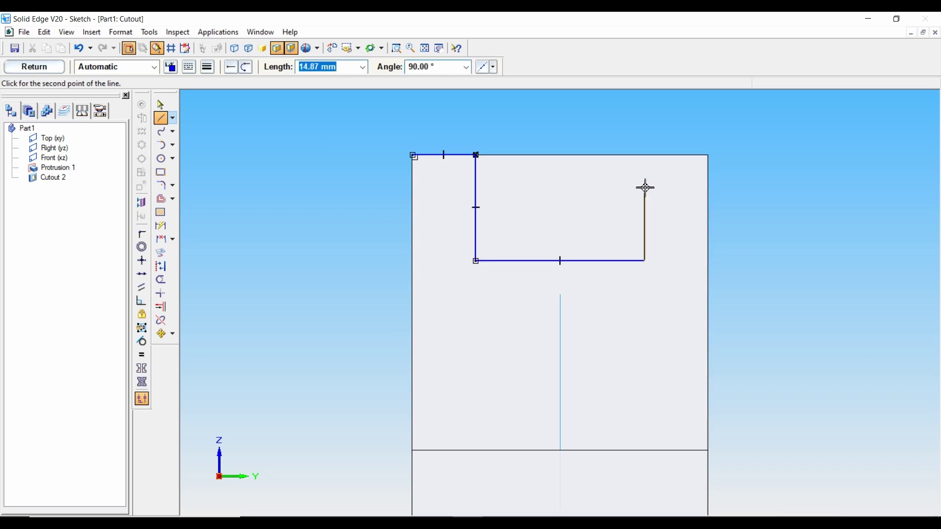
Step: Close the slot profile with a vertical line up to the upright's top edge and edge lines to the far corner and across the opening
click(646, 155)
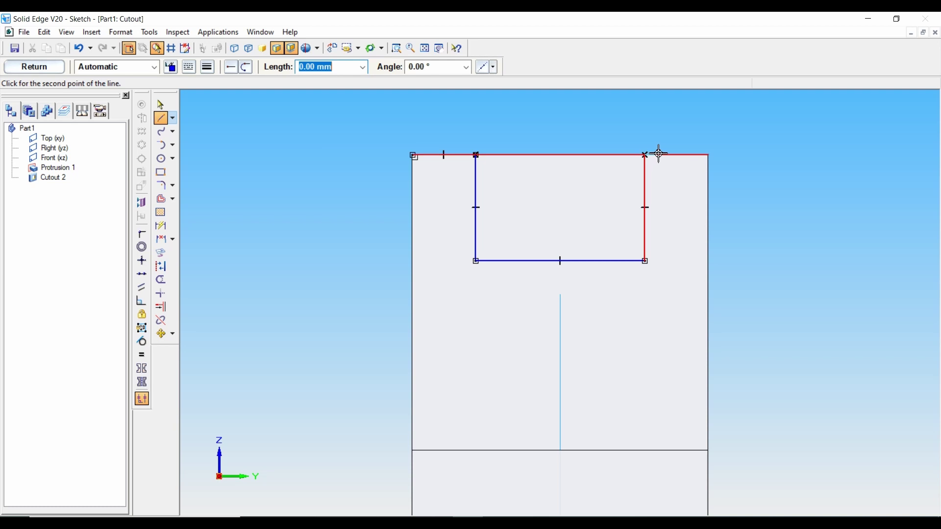
click(712, 156)
right_click(726, 121)
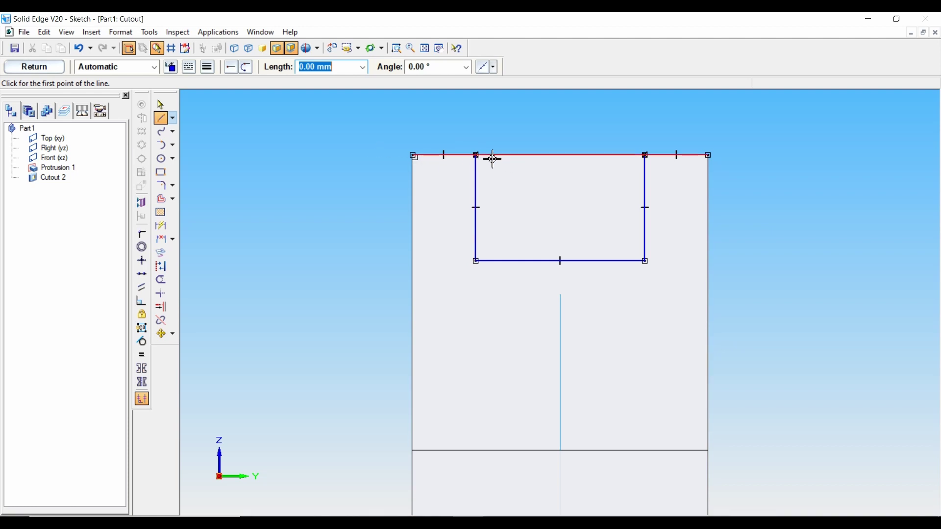
click(478, 156)
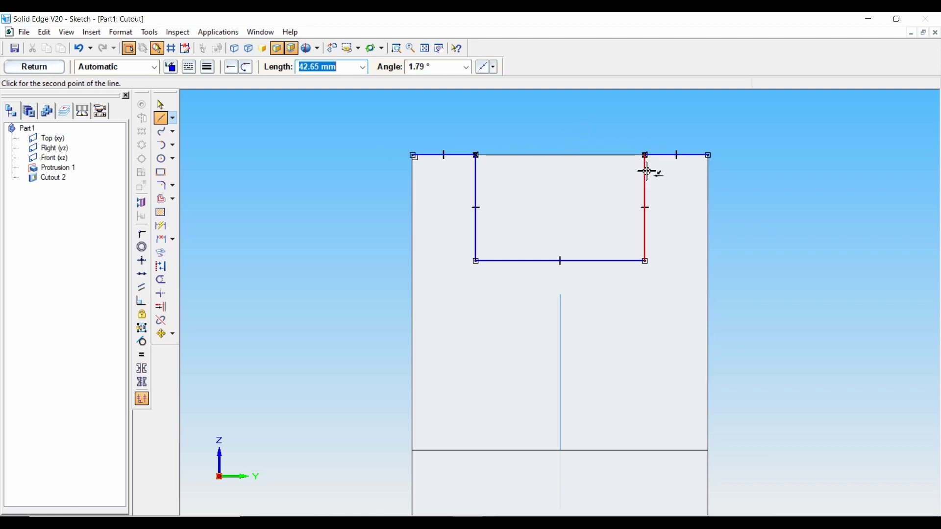
click(646, 155)
right_click(556, 119)
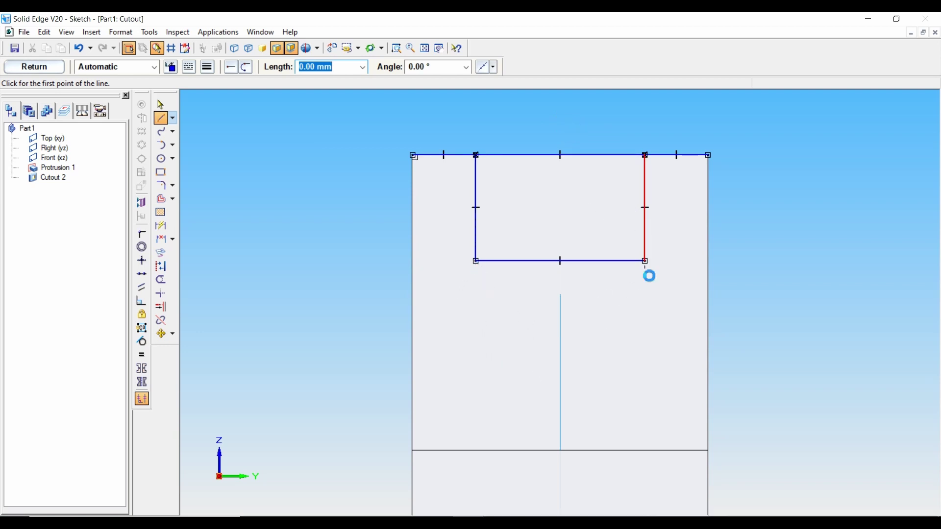
Step: Draw a 180° arc bulging downward between the lower ends of the slot's two vertical lines
click(167, 148)
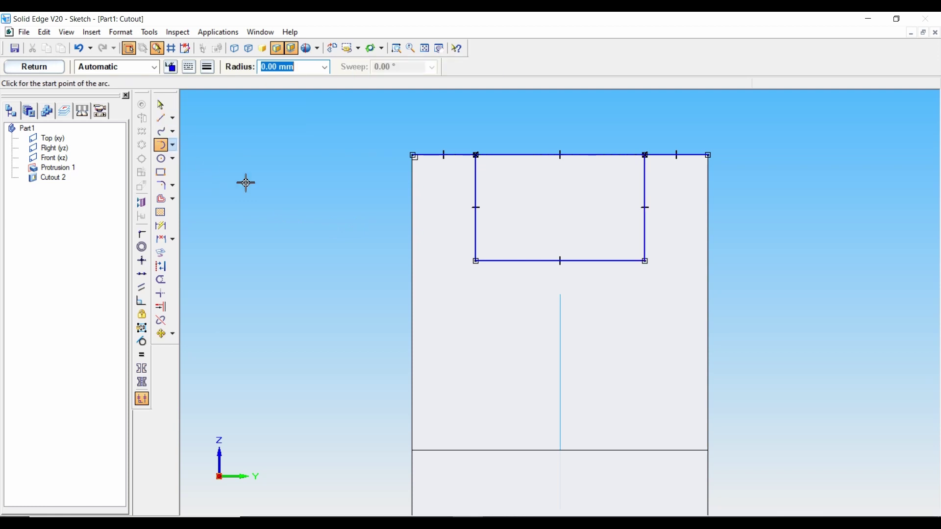
click(476, 262)
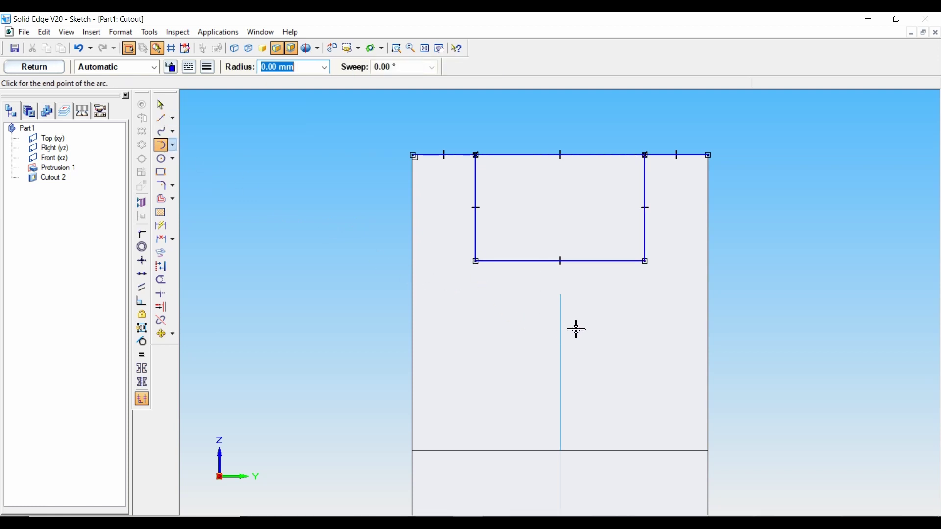
click(647, 263)
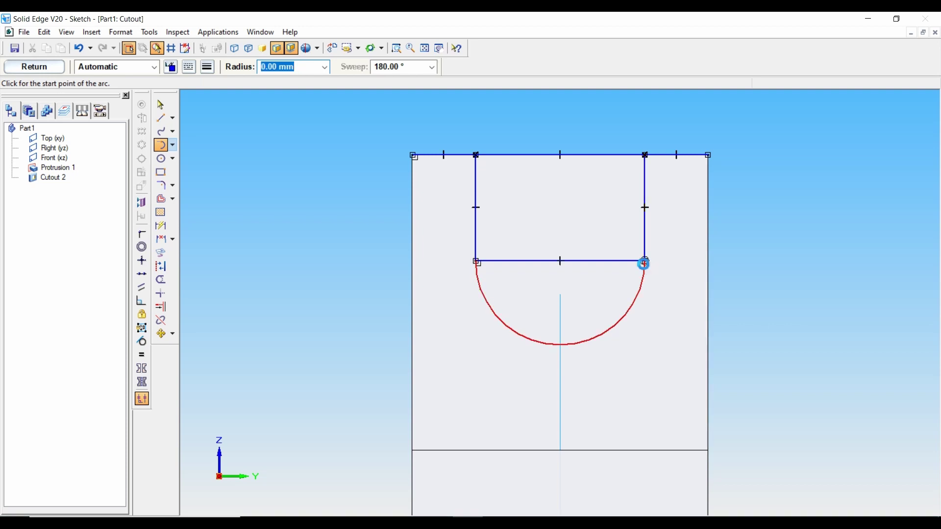
Step: Delete the 40 mm line above the arc and the two short locating lines along the upright's top edge
click(162, 105)
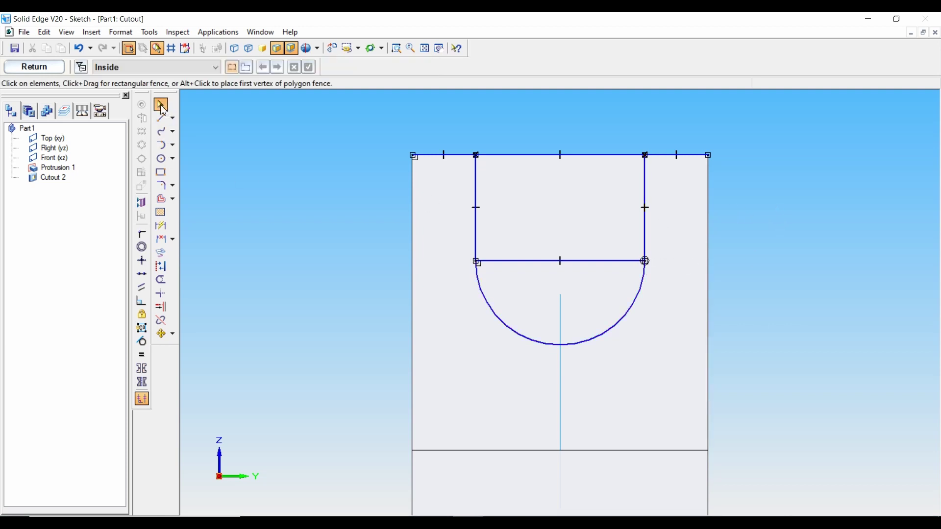
click(524, 264)
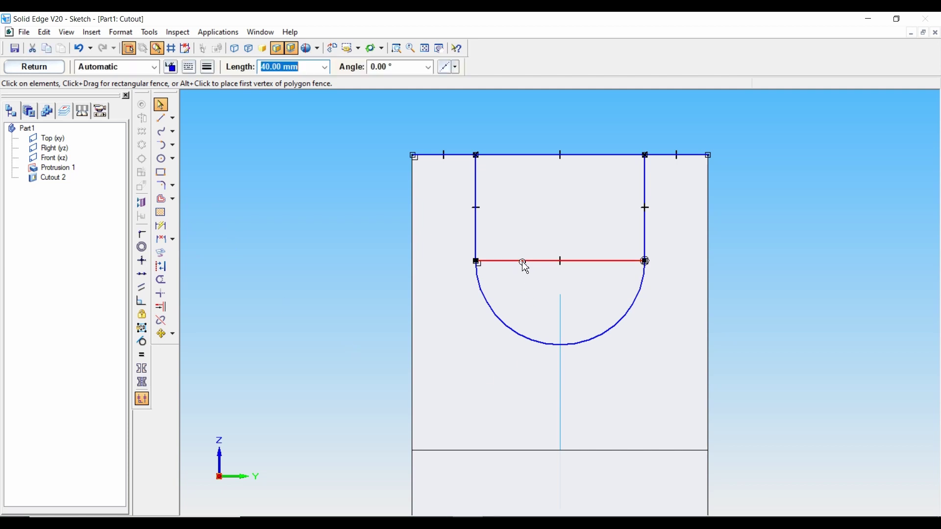
key(Delete)
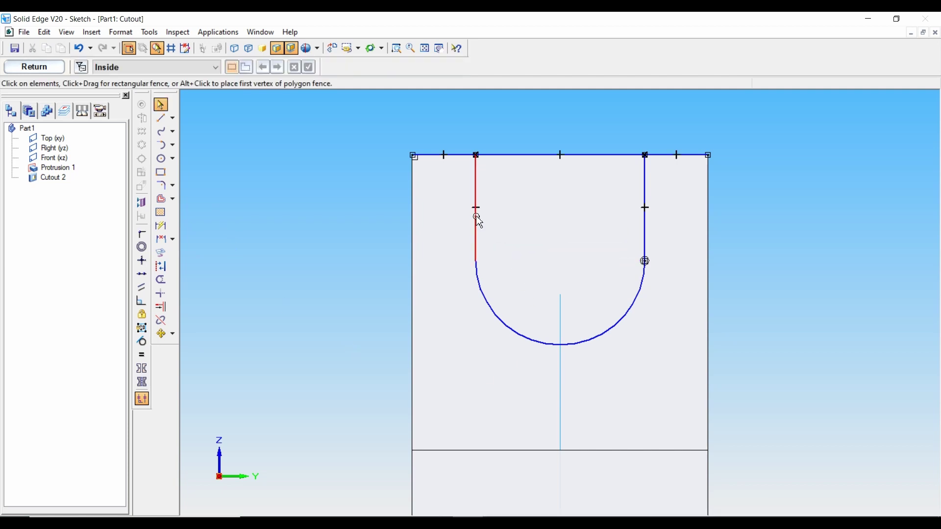
click(435, 157)
key(Delete)
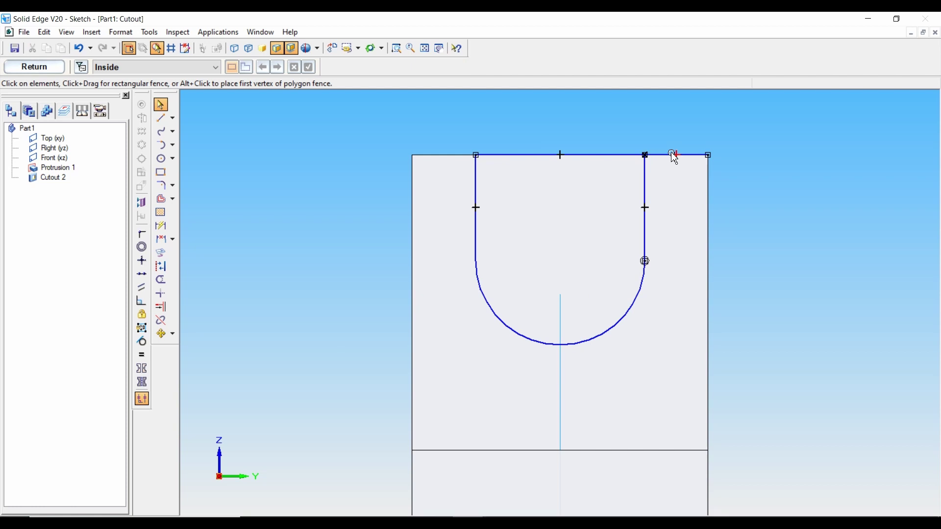
click(663, 156)
key(Delete)
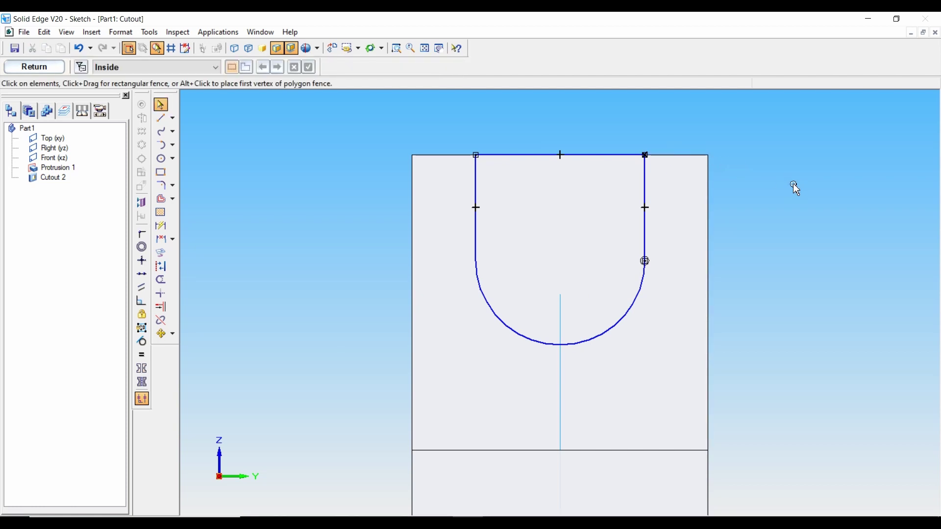
Step: Finish the slot sketch and cut the rounded profile through all of the upright
click(35, 68)
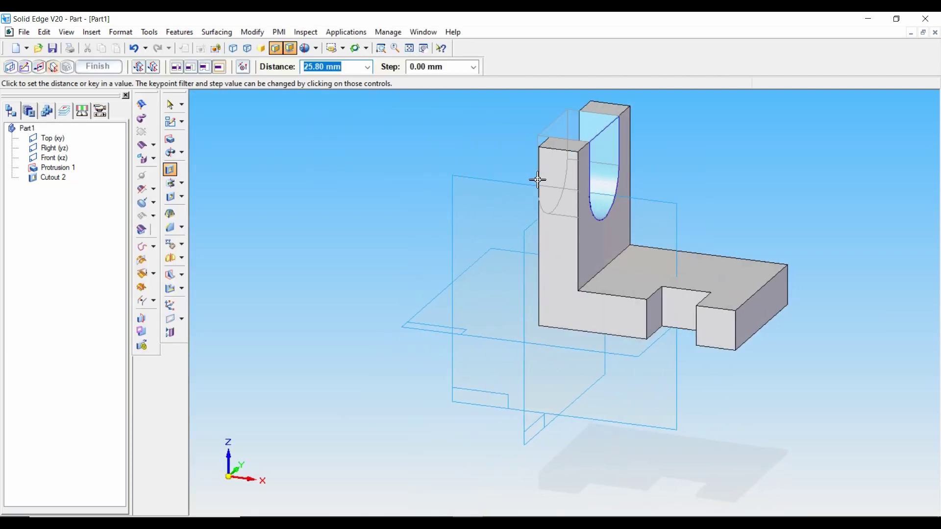
click(181, 70)
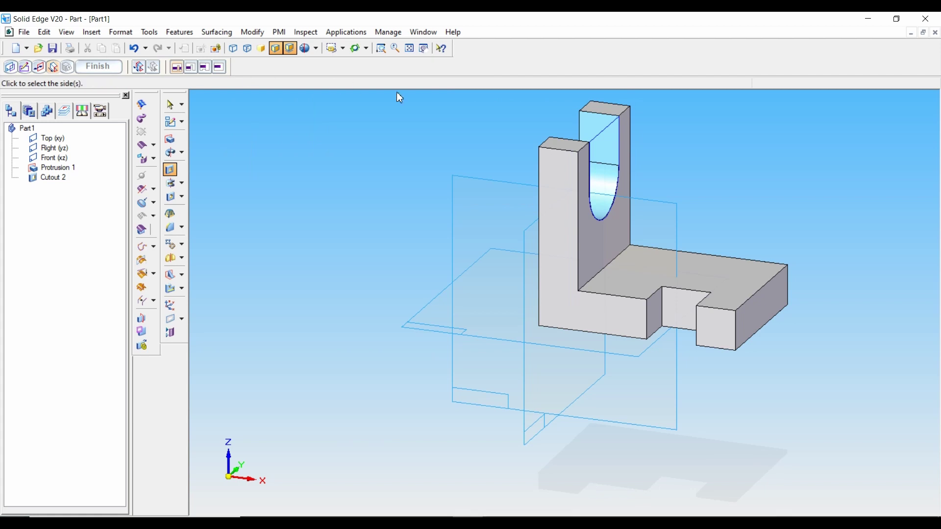
click(567, 169)
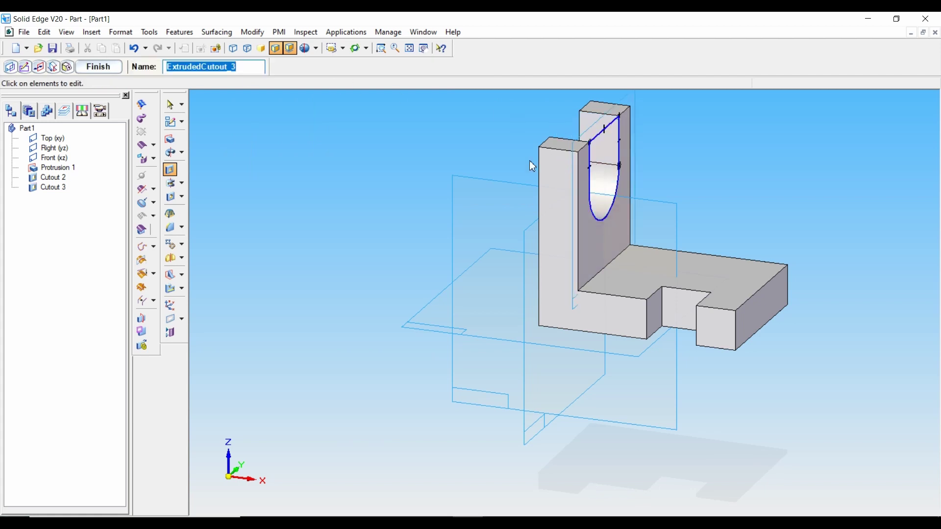
click(105, 66)
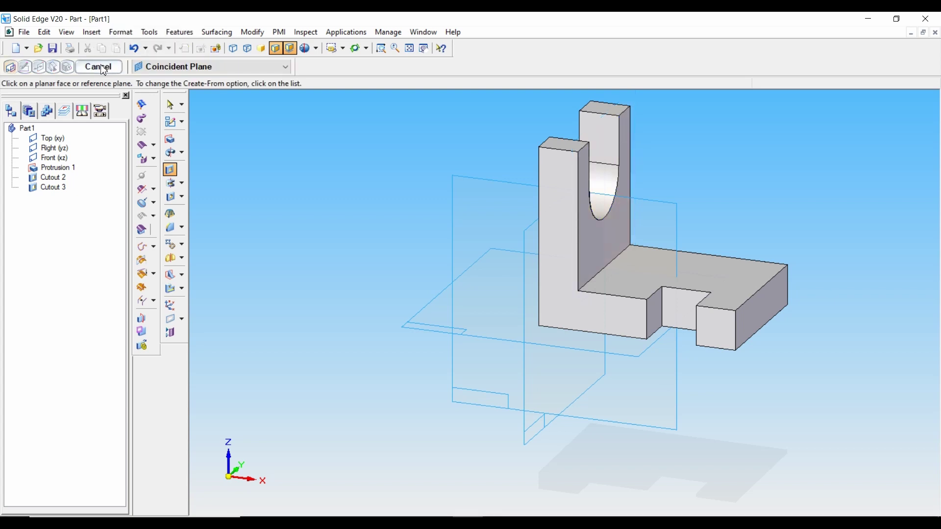
click(109, 66)
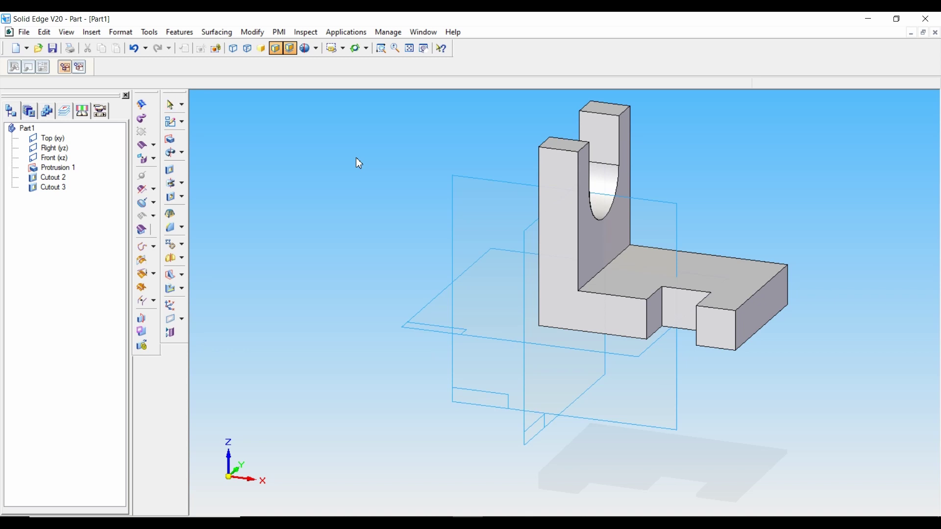
Step: Show the bracket in isometric view and save the part as MODEL3.par in the 3D MODEL folder
key(ctrl+i)
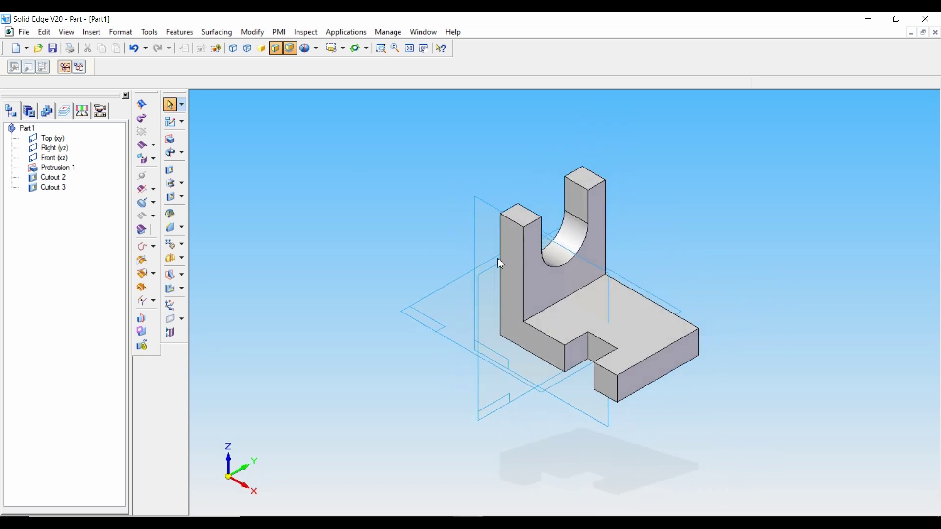
click(53, 51)
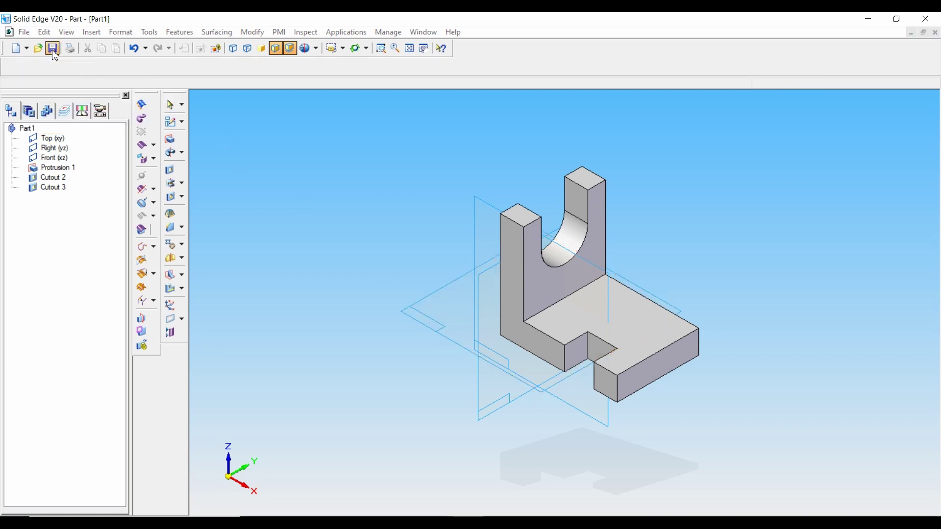
click(134, 309)
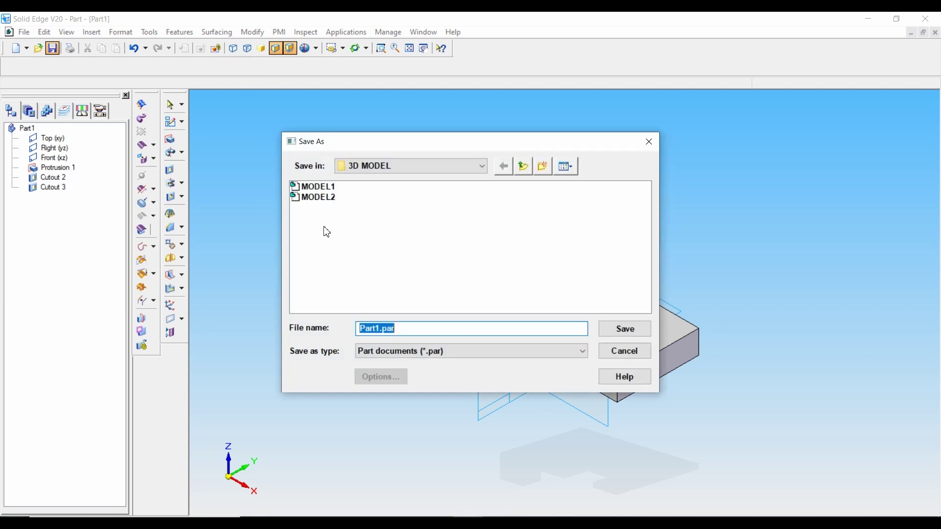
click(321, 198)
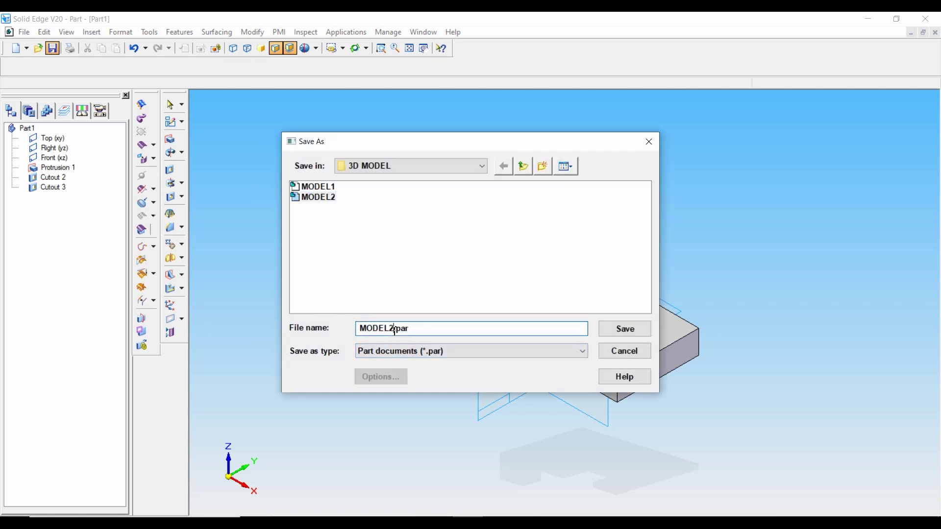
click(396, 329)
text(1)
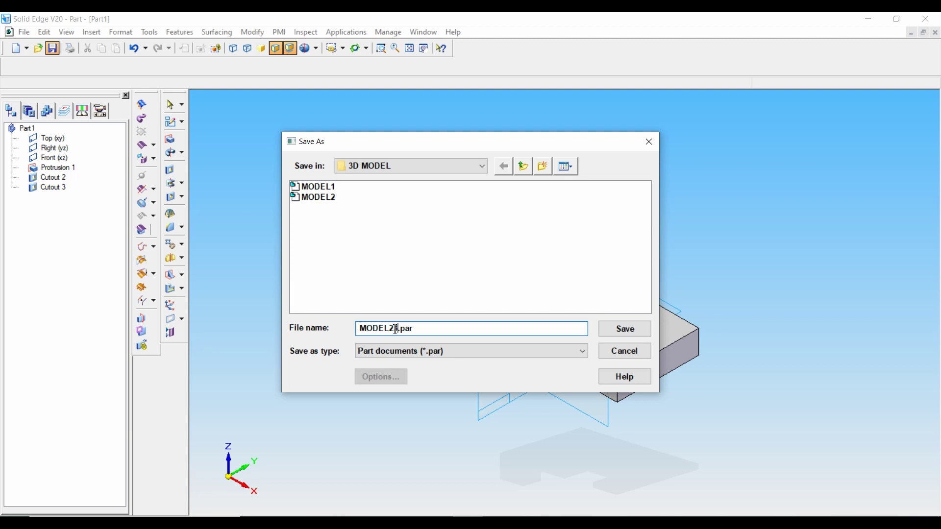
key(BackSpace)
key(BackSpace)
text(3)
click(623, 332)
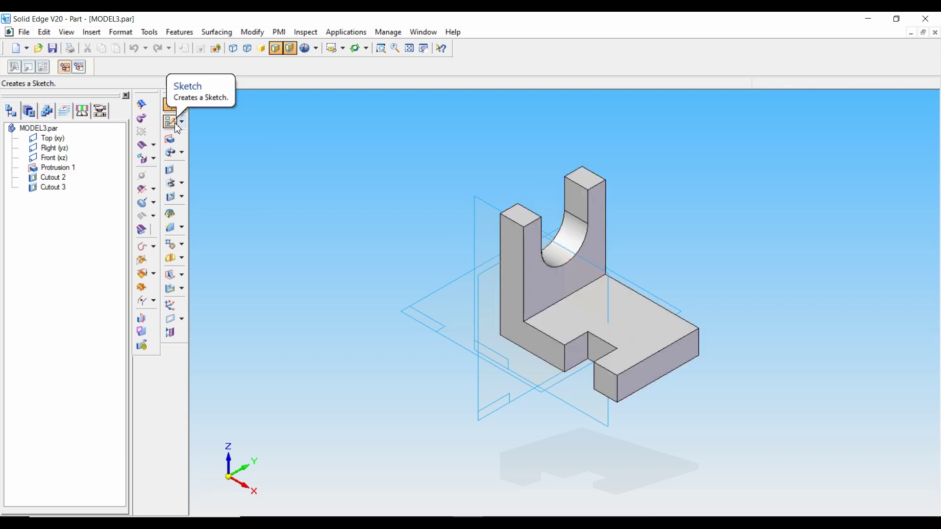
Step: Create a drawing of the part from the normal.dft template, running the view wizard with the designed part and hidden edges in orthographic views
click(24, 33)
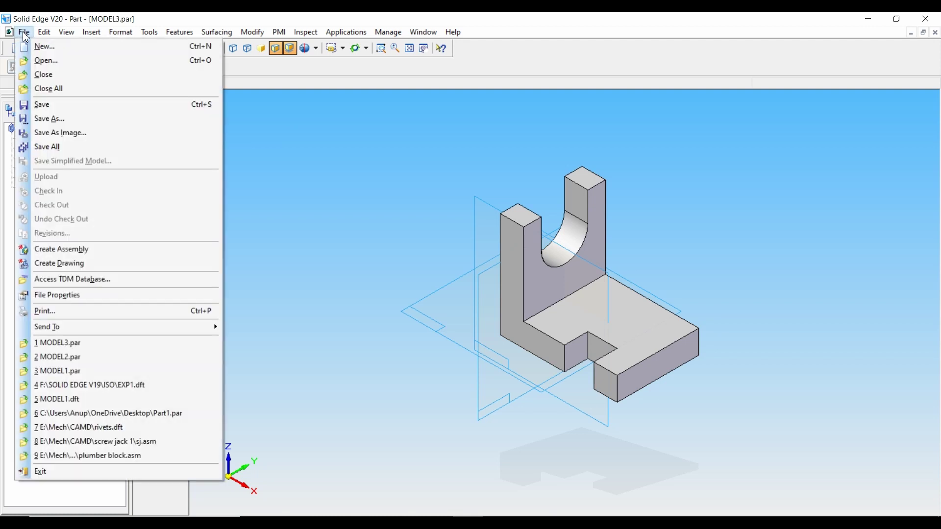
click(56, 267)
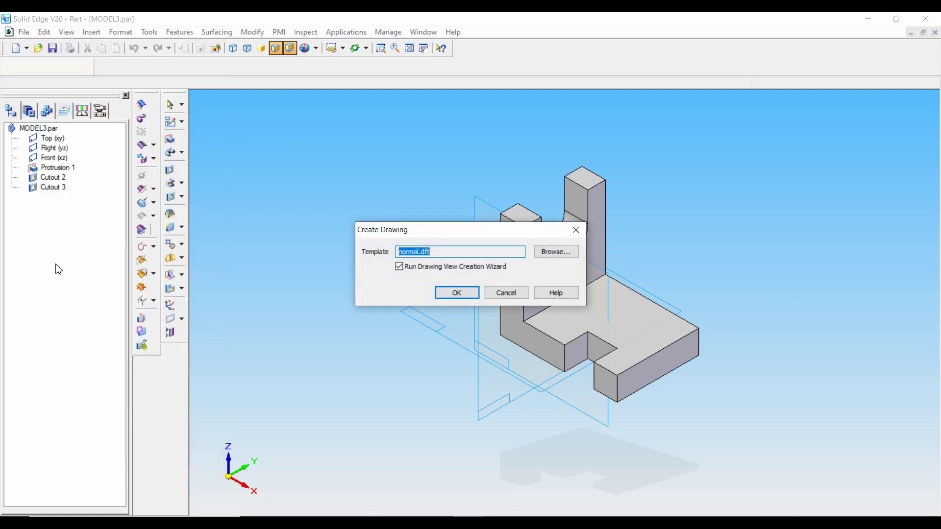
click(472, 298)
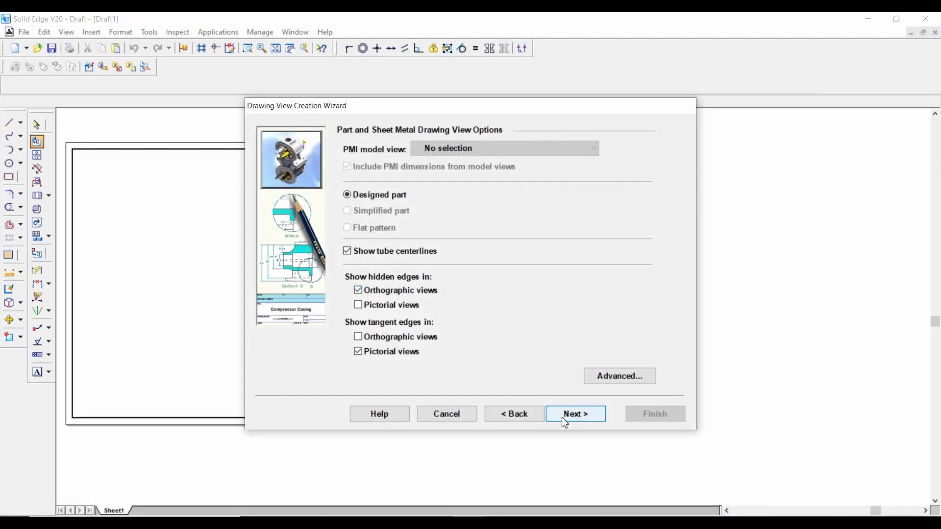
click(574, 413)
Step: Set front as the primary view and add the side view beside it, the top view below and the lower-left pictorial view
click(373, 175)
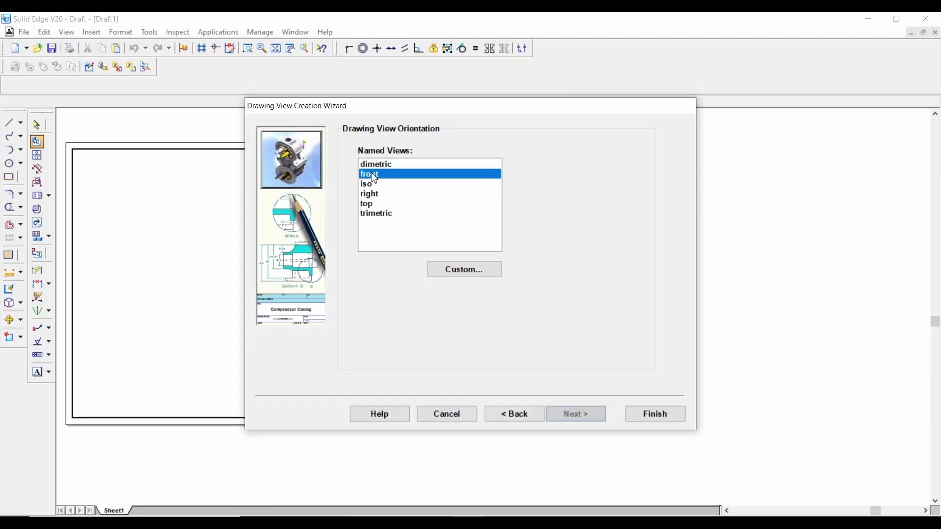
click(589, 420)
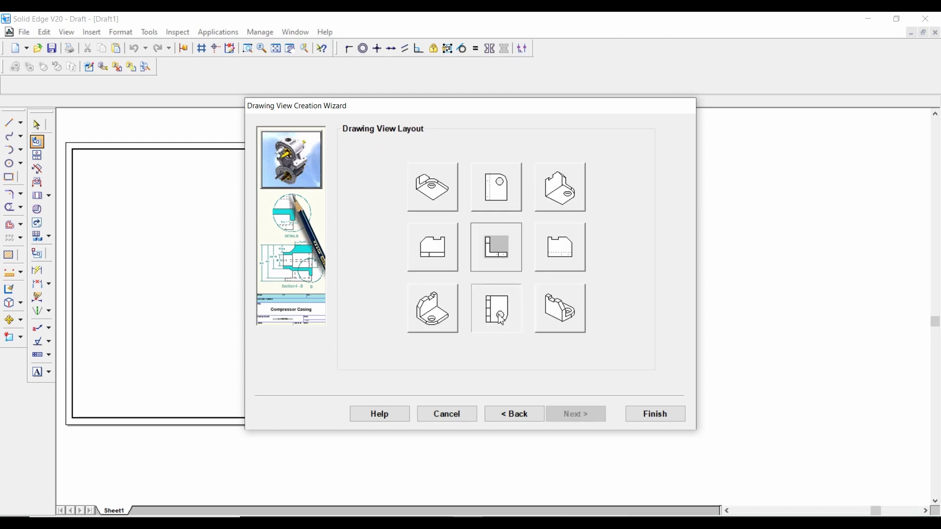
click(442, 255)
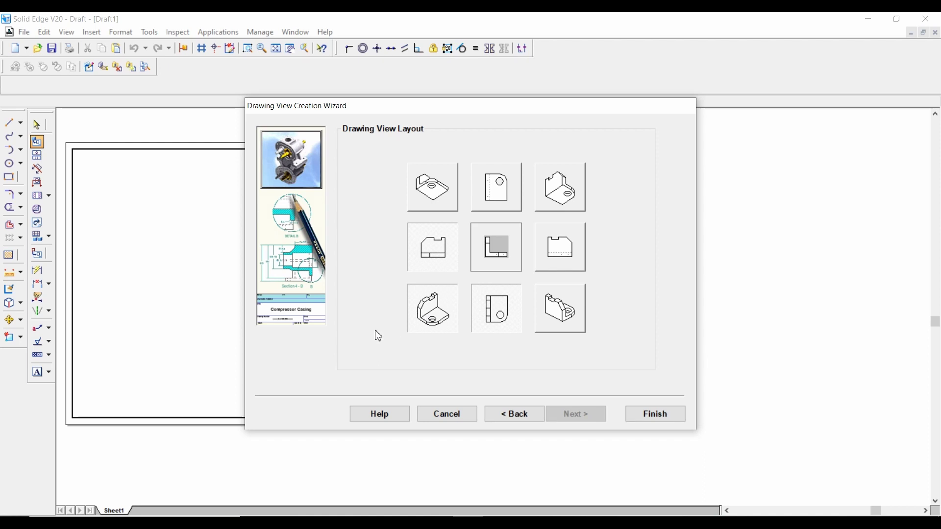
click(657, 416)
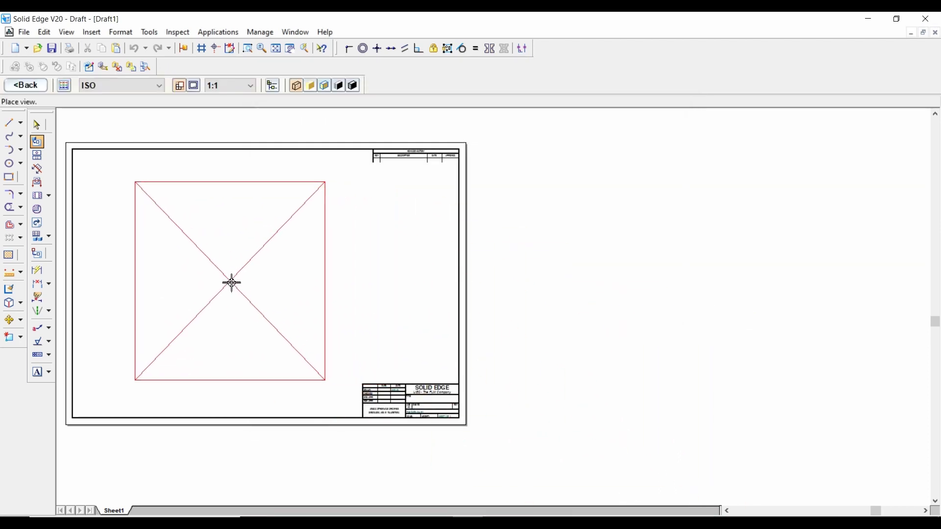
Step: Place the four drawing views in the left half of the sheet at 1:1 scale
click(232, 283)
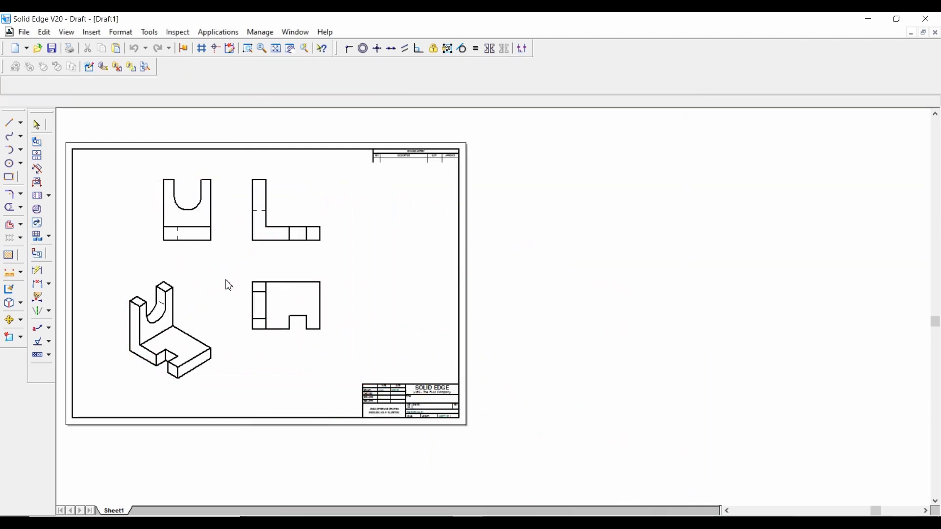
click(209, 197)
key(Escape)
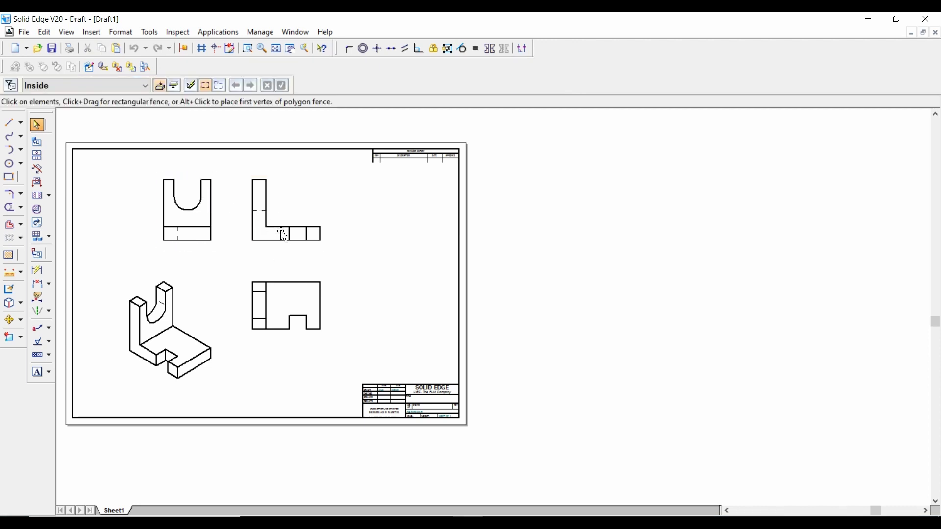
Step: Set the scale value of all four drawing views to 0.5
click(196, 205)
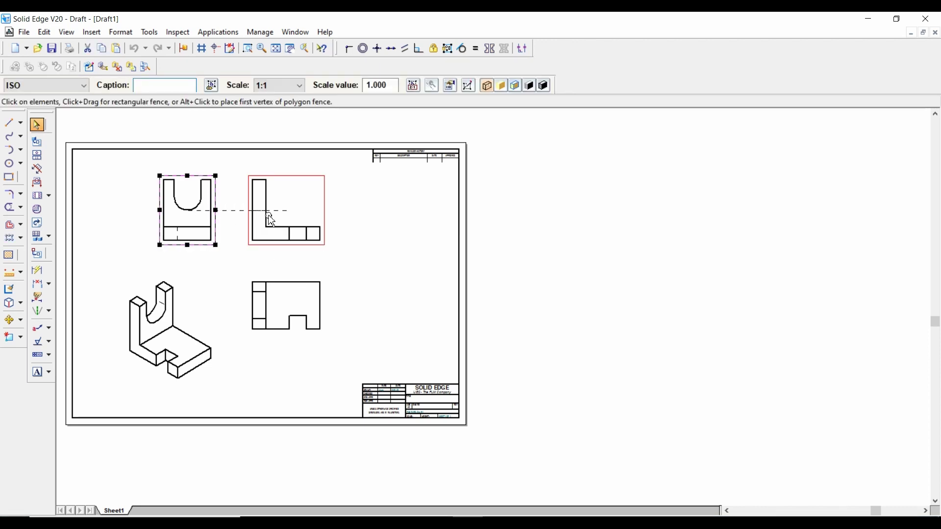
ctrl+click(267, 217)
ctrl+click(269, 295)
ctrl+click(168, 308)
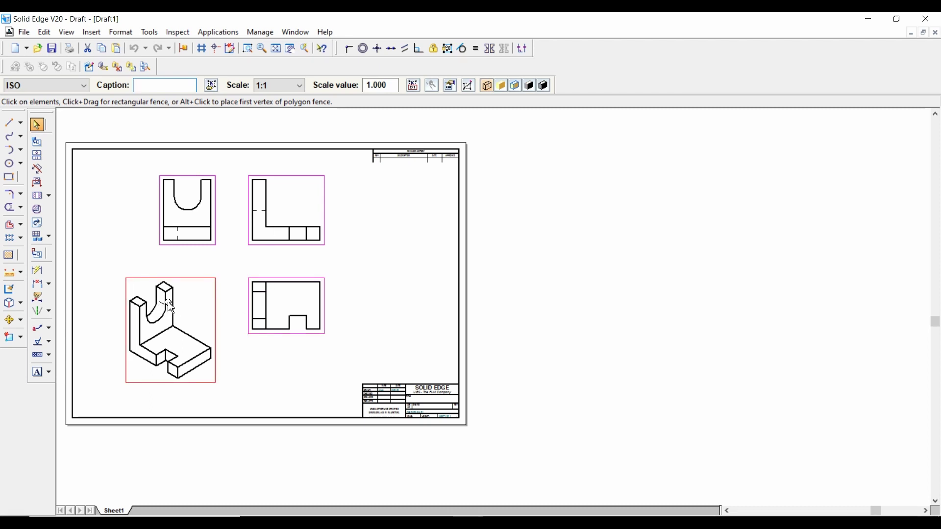
double_click(379, 85)
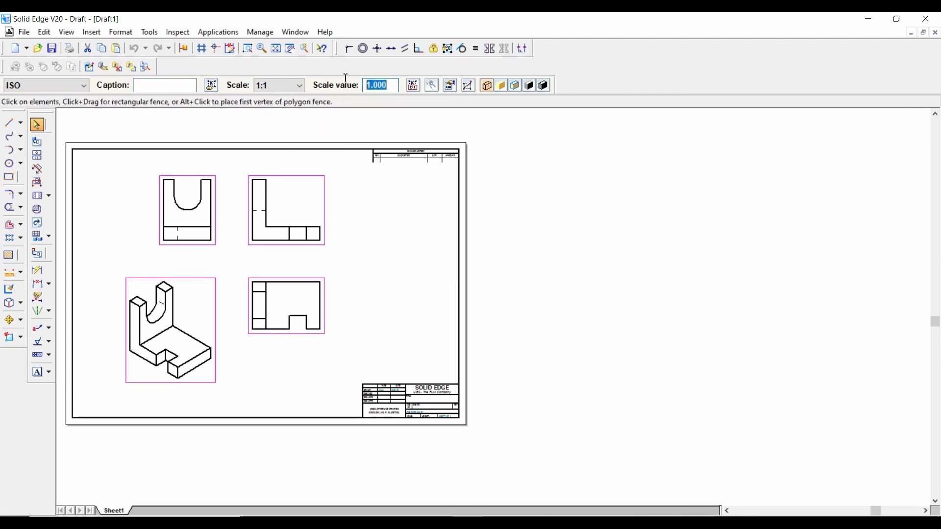
text(0.5)
key(Return)
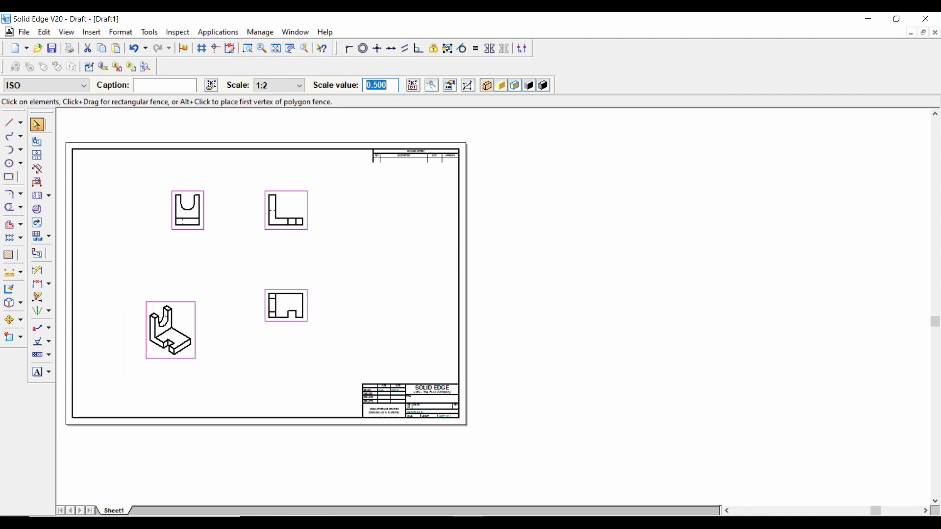
click(400, 264)
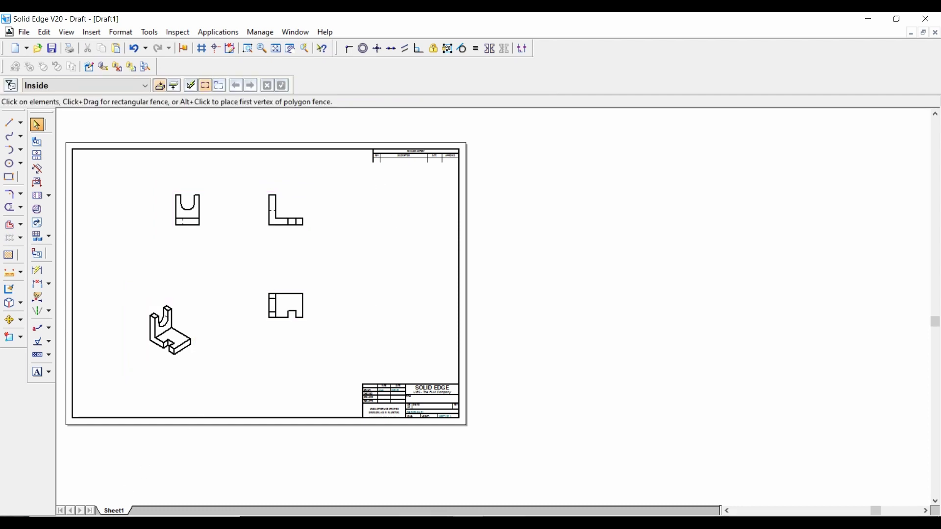
Step: Set the sheet's background to A4-Sheet with the background hidden, and save these settings as defaults
right_click(121, 512)
click(127, 497)
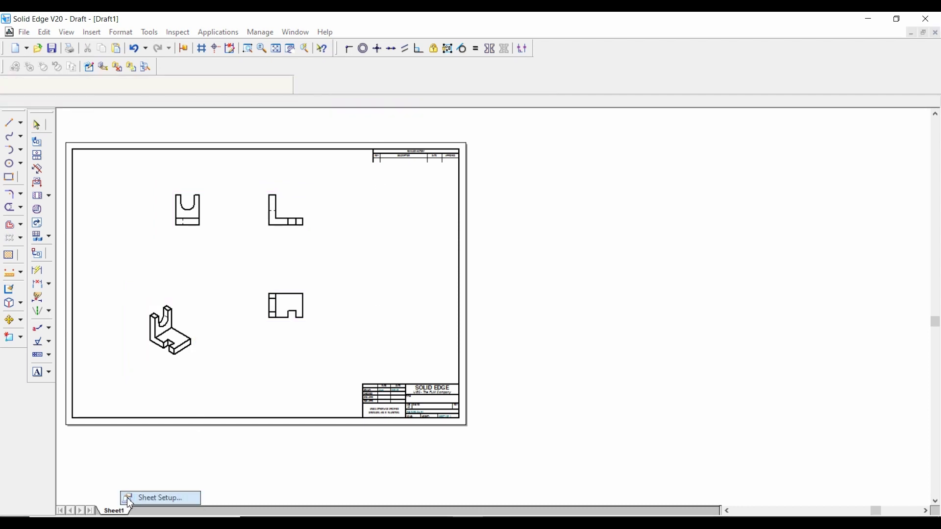
click(450, 221)
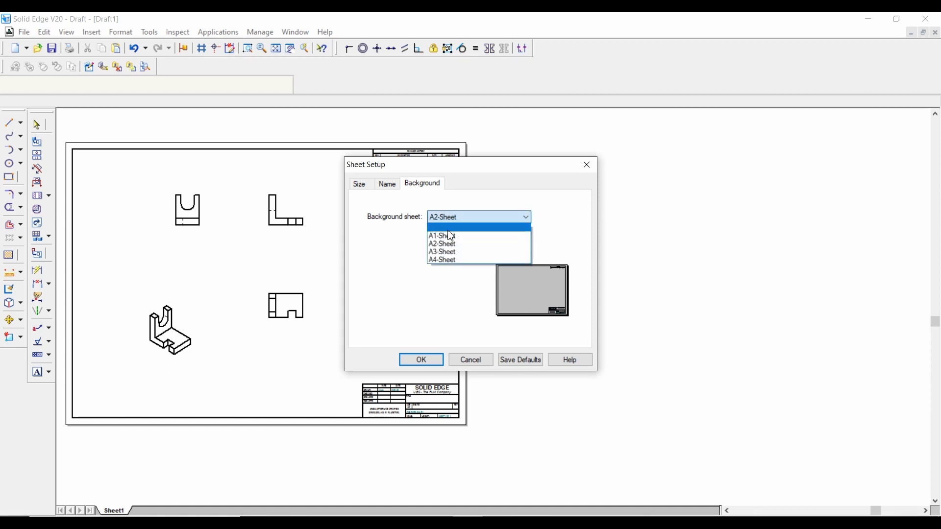
click(446, 256)
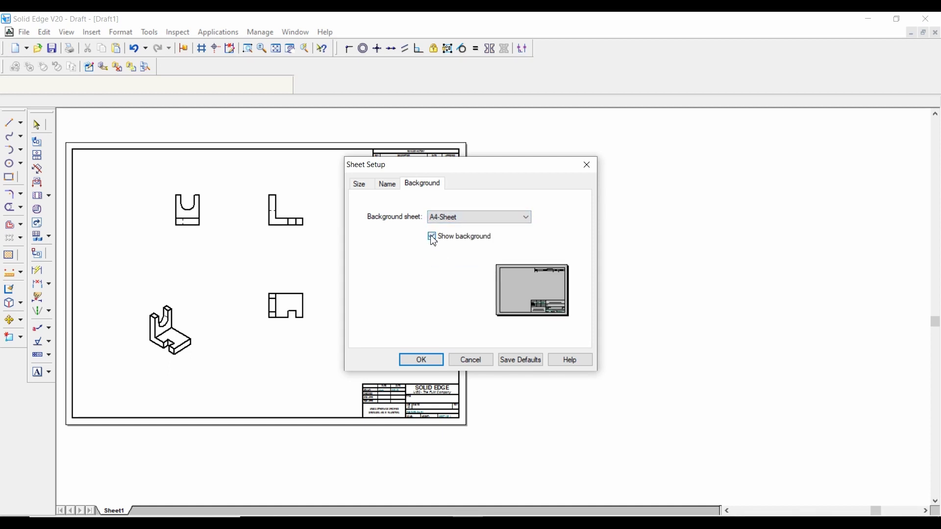
click(433, 240)
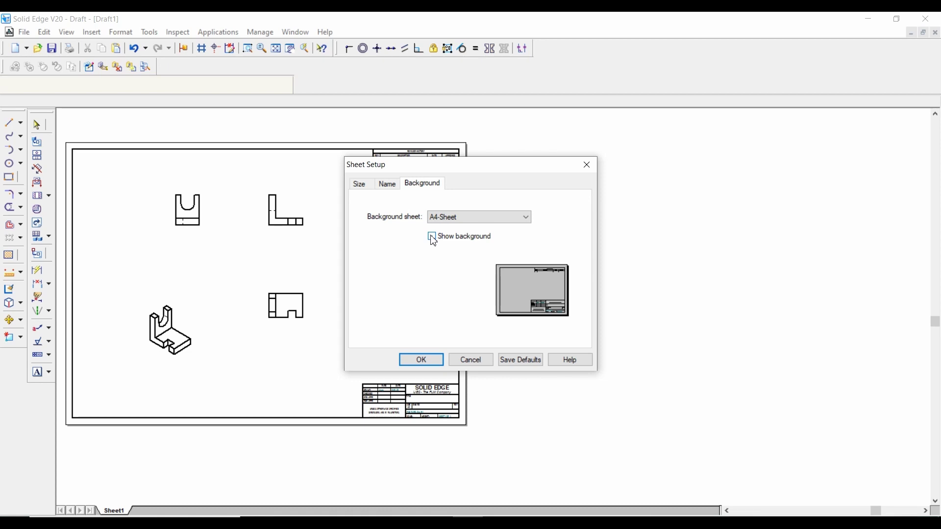
click(524, 364)
click(420, 359)
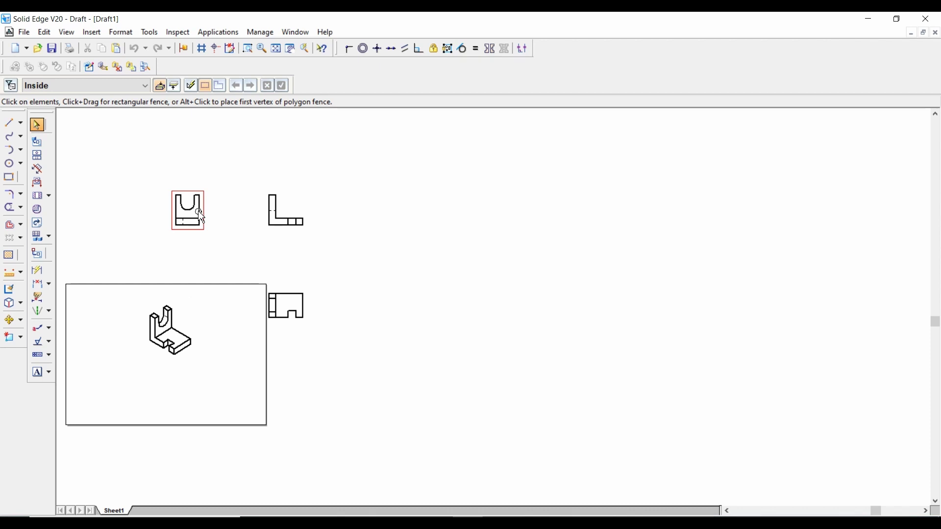
Step: Move the four views inside the smaller sheet, with the front and top views spaced well away from the side and isometric views
drag(201, 215, 123, 314)
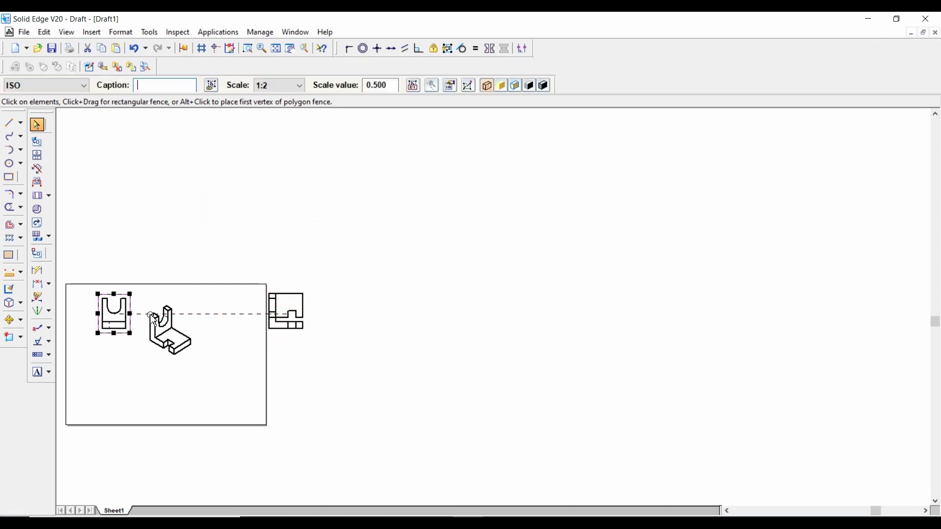
drag(167, 345, 103, 386)
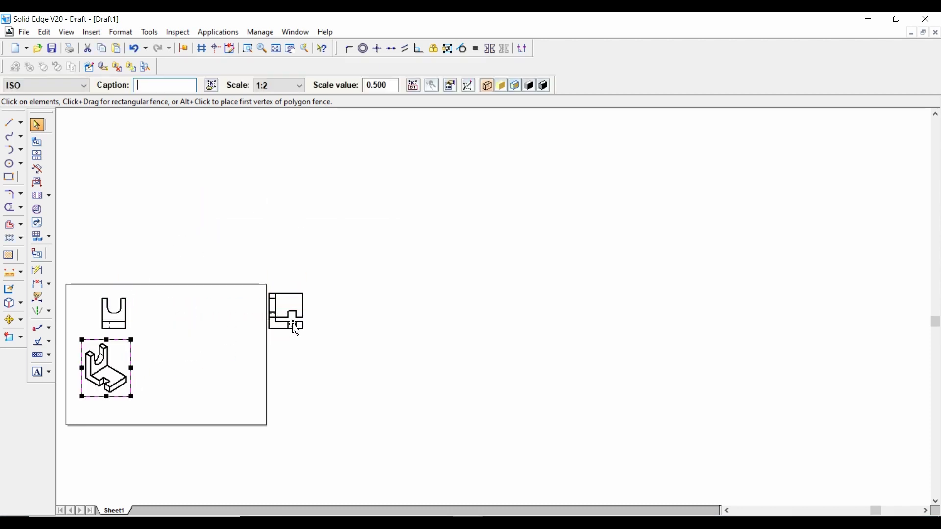
drag(296, 328, 186, 394)
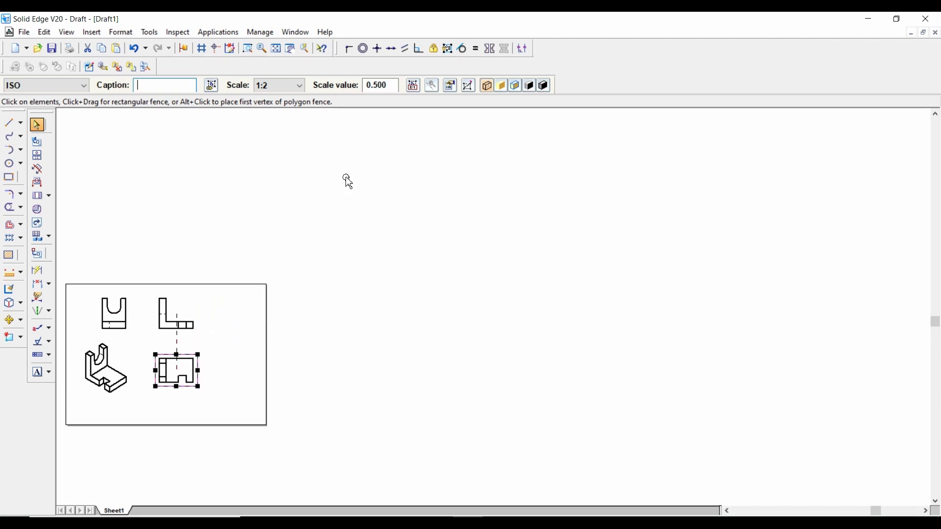
click(292, 47)
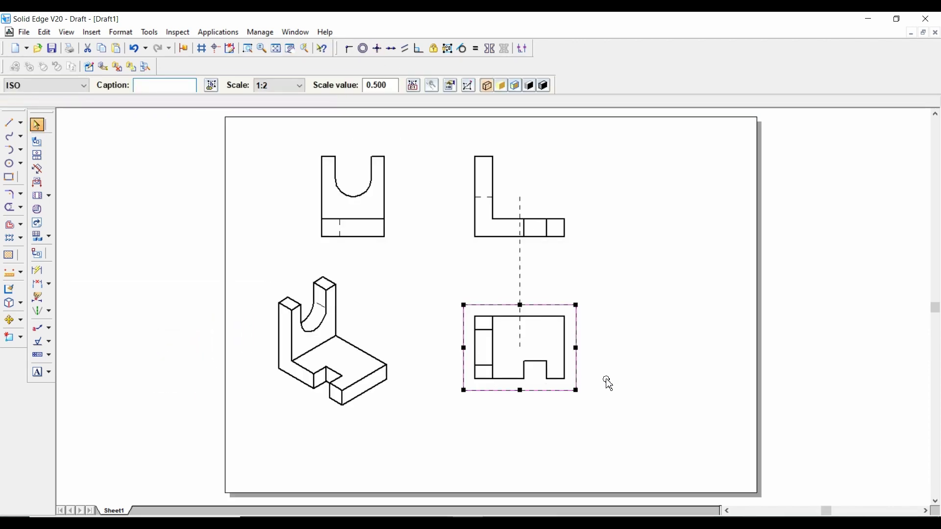
drag(553, 221, 611, 220)
click(618, 253)
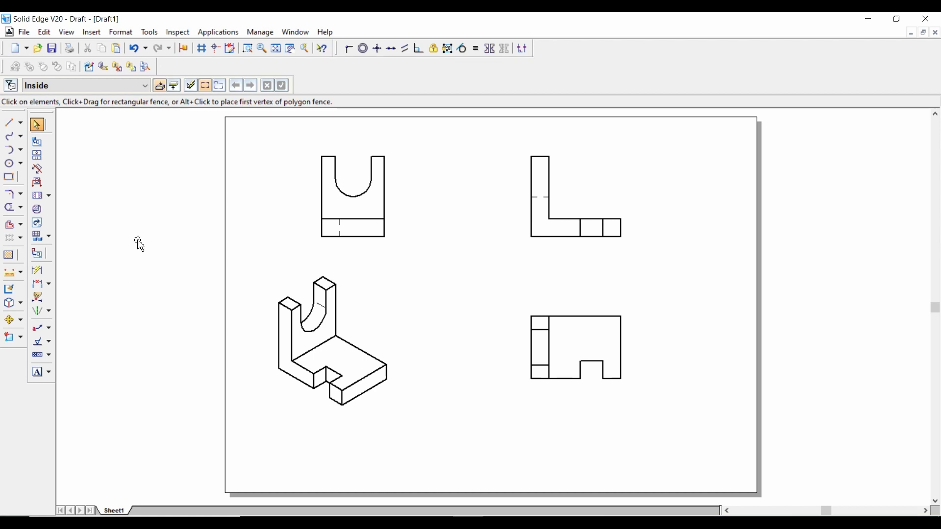
Step: Dimension the front view's height, base thickness and upright thickness, the side view's width below it and the top view's length above it
click(37, 270)
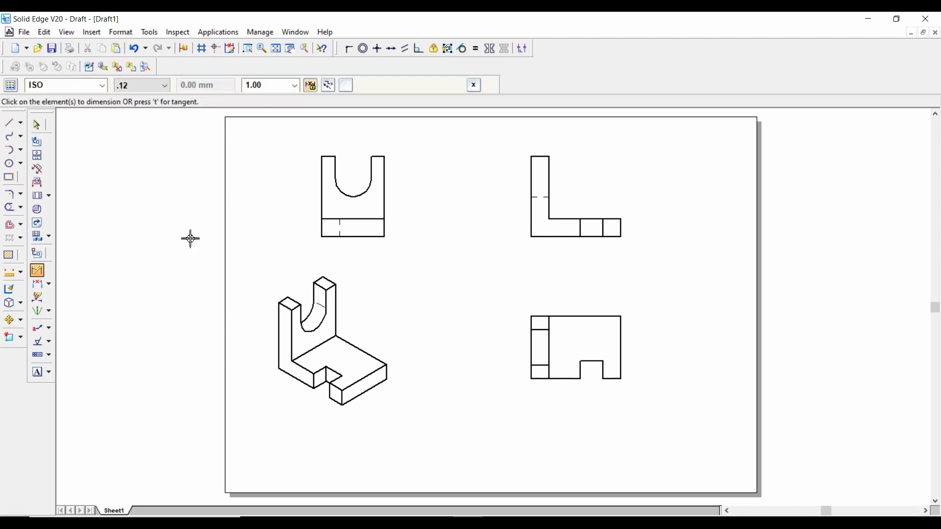
click(535, 217)
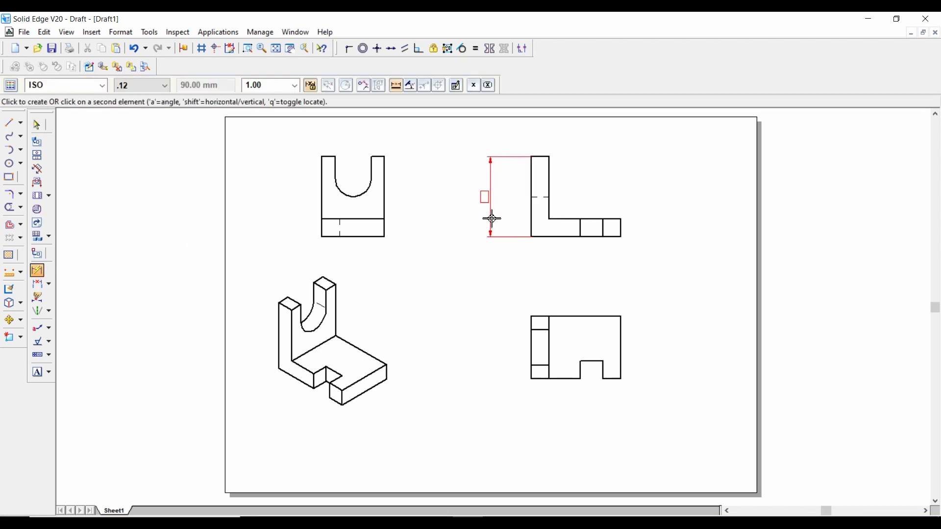
click(491, 216)
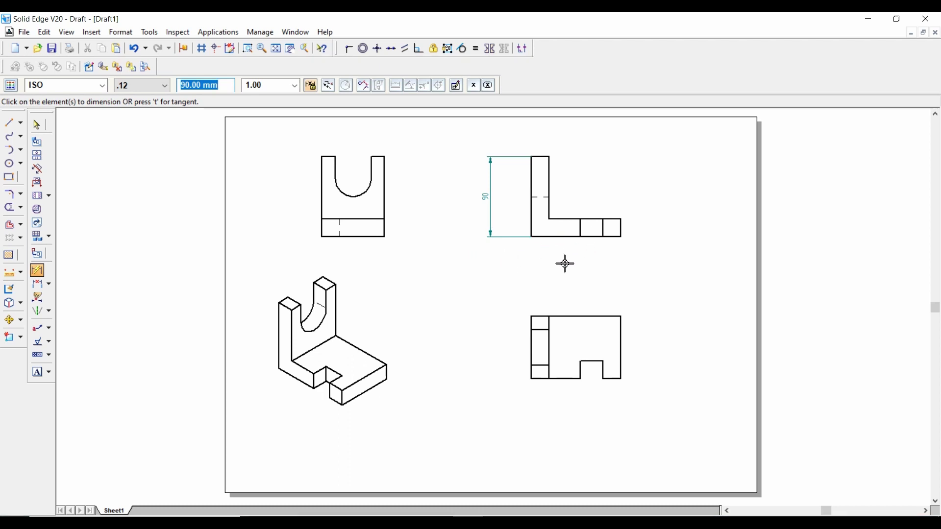
click(624, 231)
click(646, 228)
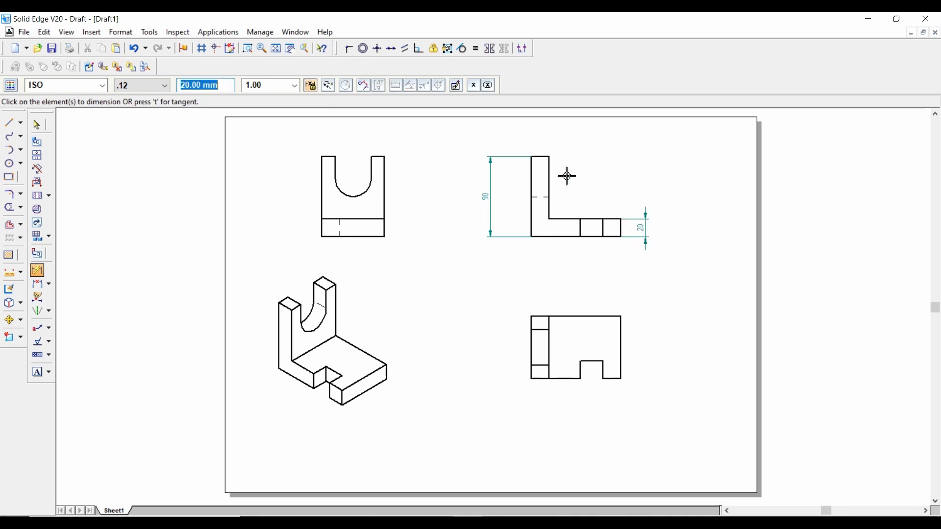
click(537, 153)
click(537, 148)
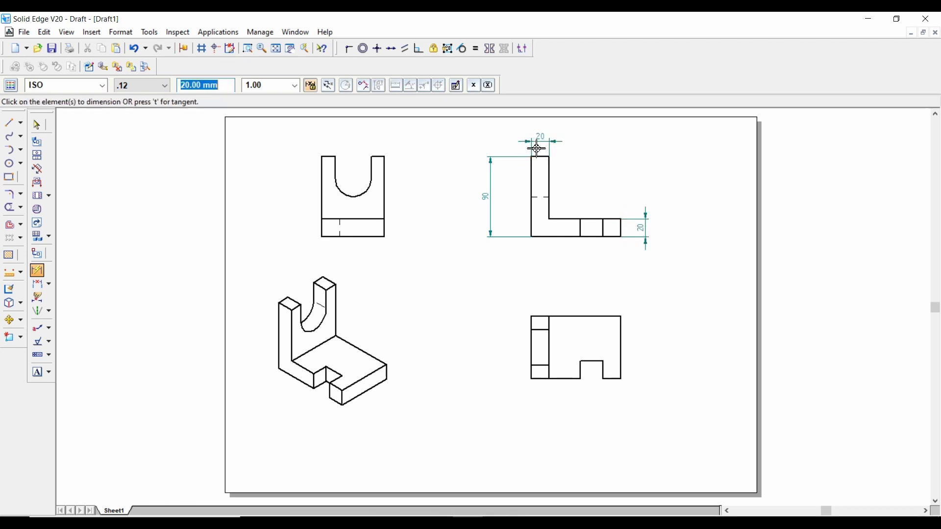
click(358, 237)
click(357, 260)
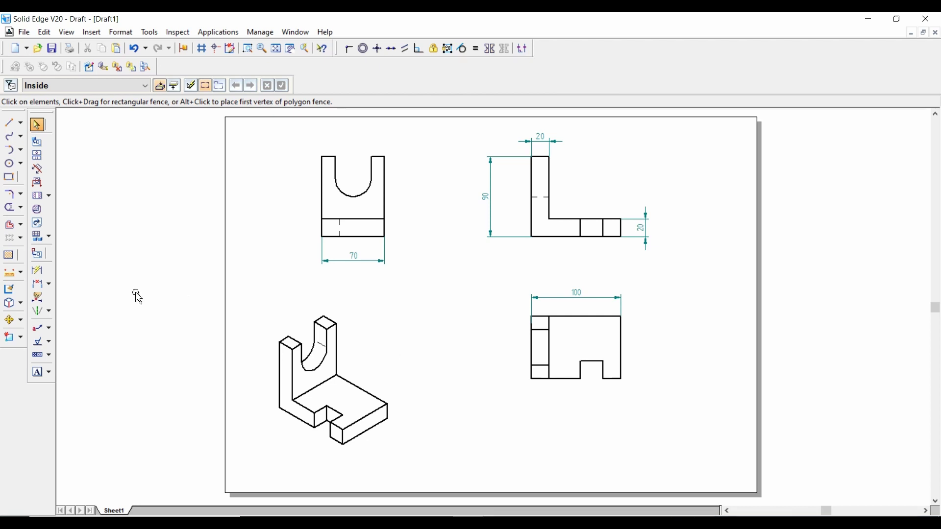
Step: Label the views with the texts FRONT VIEW, TOP VIEW, SIDE VIEW and ISO VIEW, each beneath its view
click(37, 374)
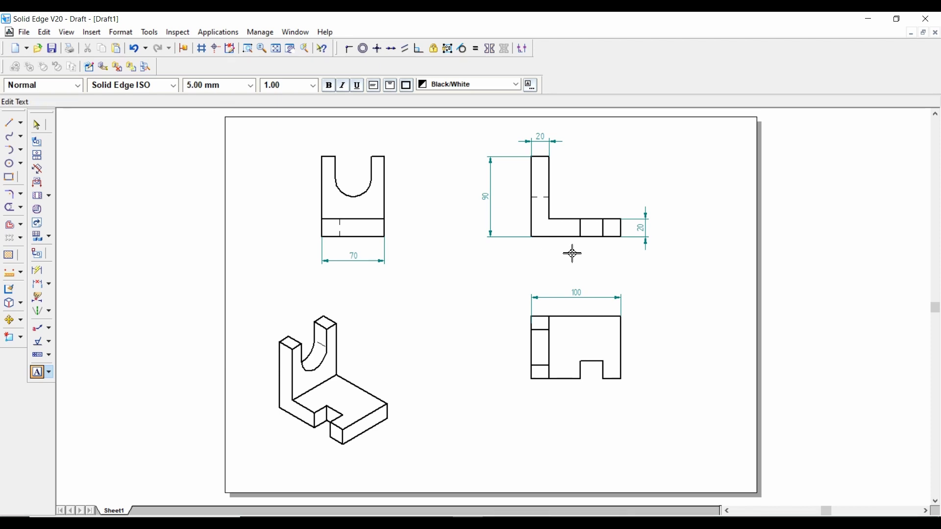
text(FRONT VIEW)
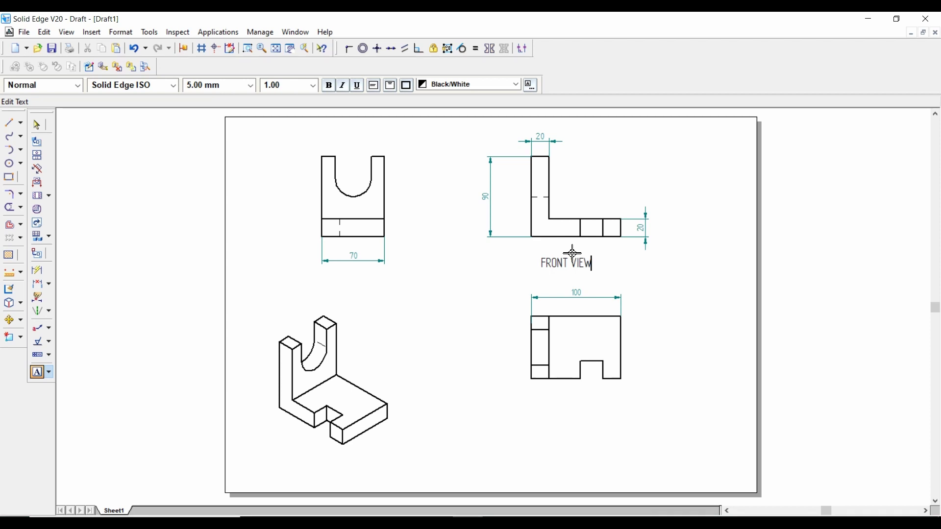
click(558, 421)
text(TOP VIEW)
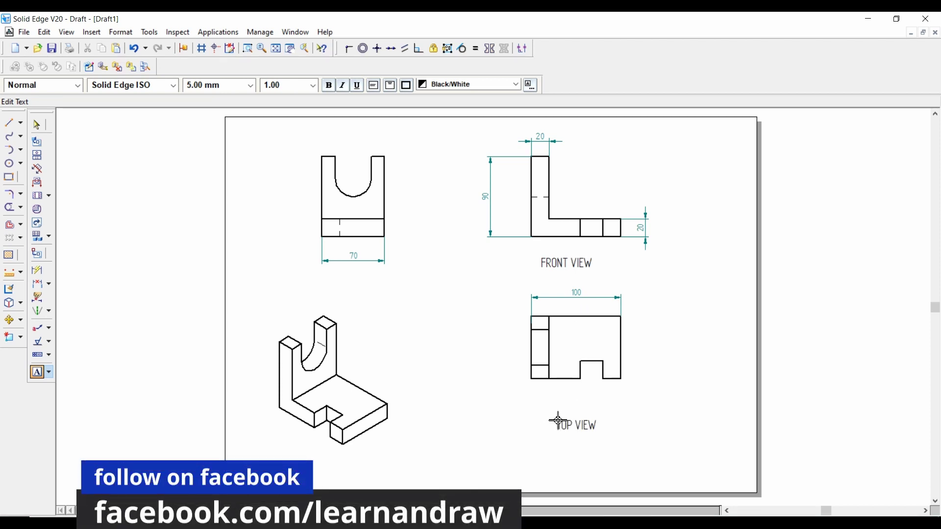
click(322, 278)
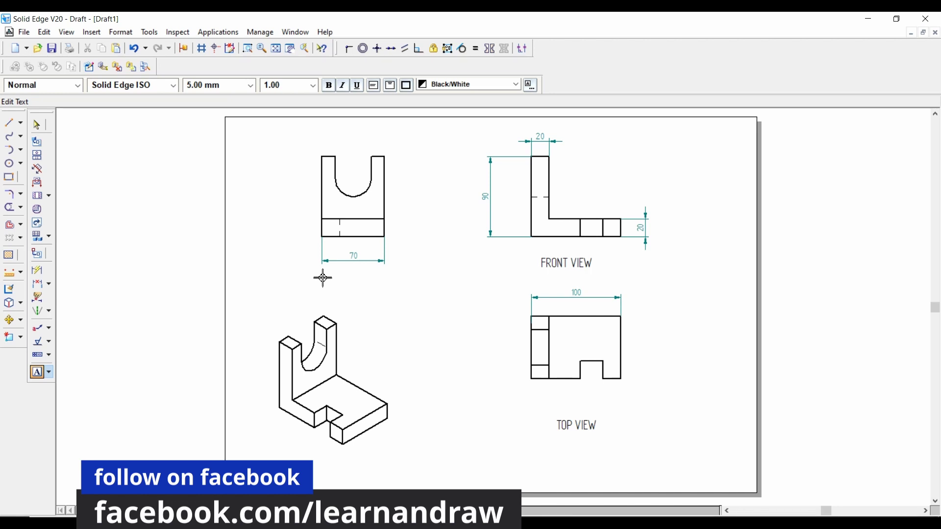
text(SIDE VIEW)
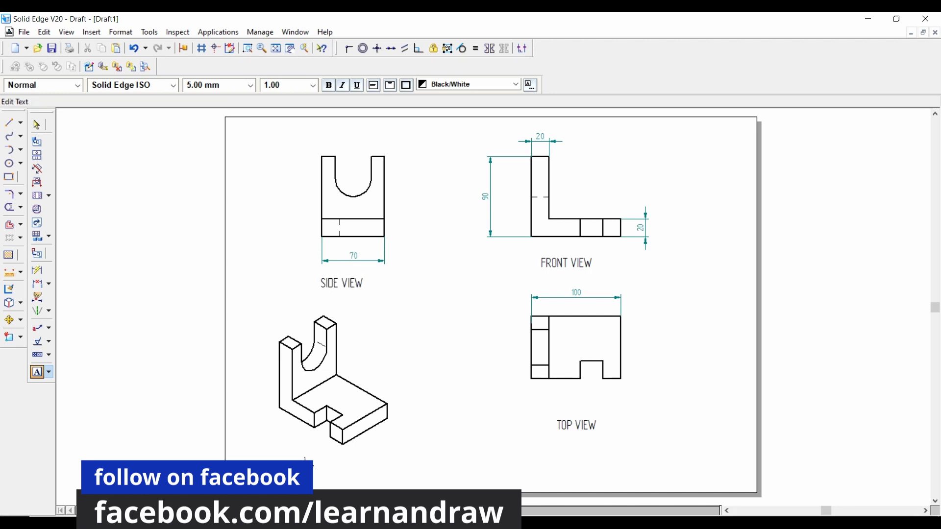
click(304, 463)
text(ISO VIEW)
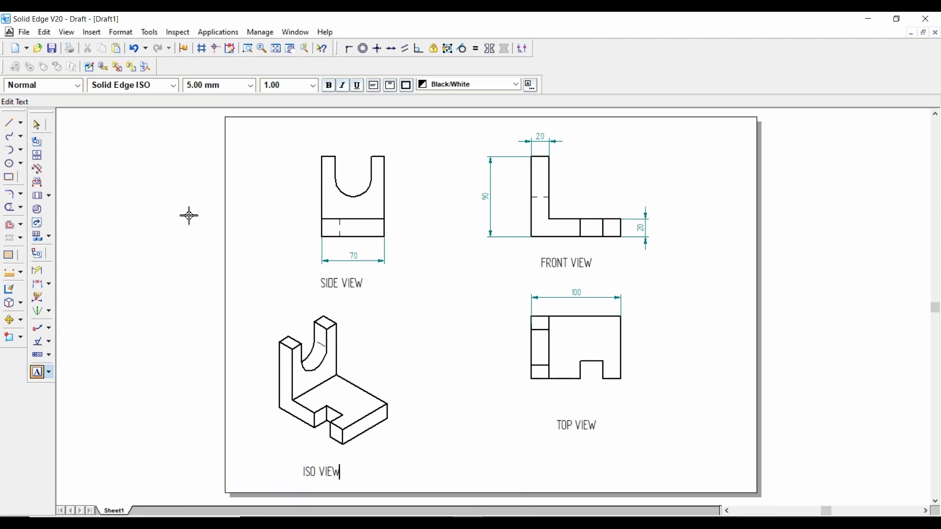
click(41, 128)
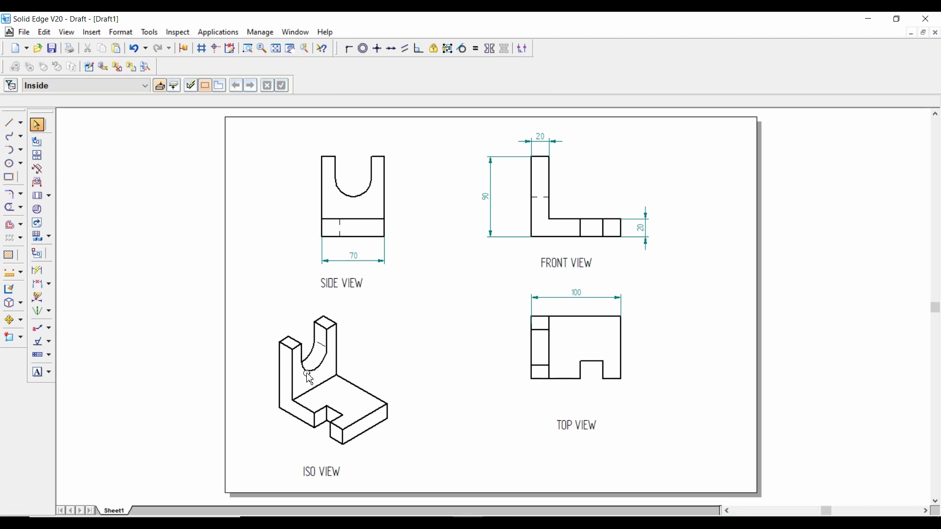
Step: Shade the isometric view with visible edges and update it, then switch it to shading without edges
click(292, 349)
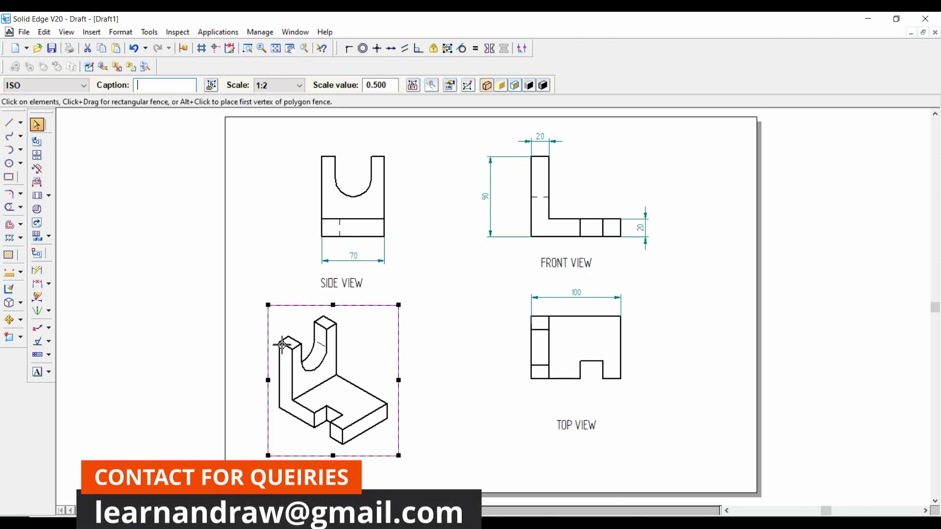
click(518, 87)
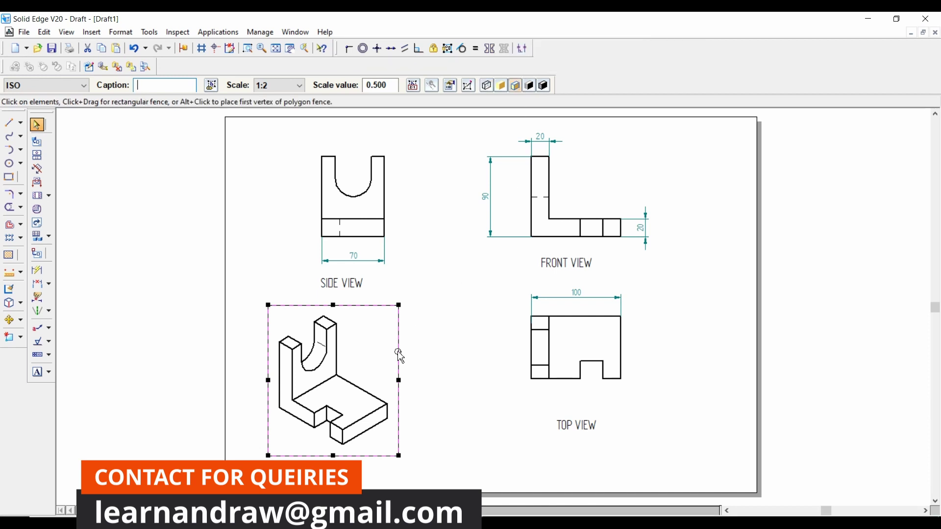
key(Escape)
click(368, 310)
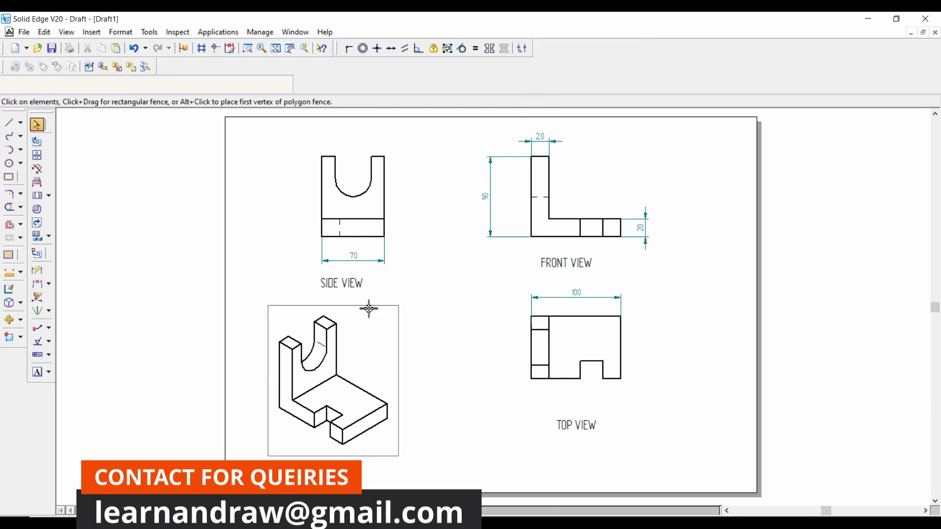
right_click(367, 311)
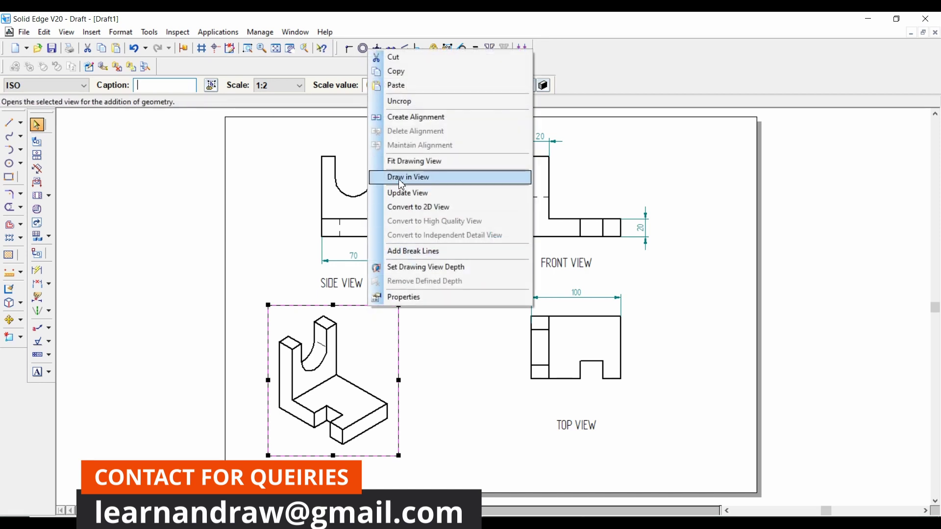
click(414, 193)
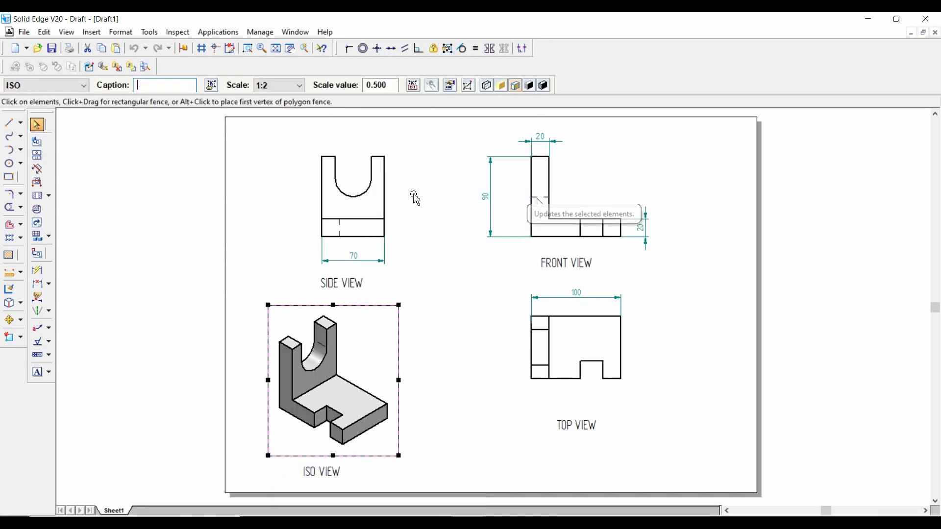
click(530, 85)
click(431, 443)
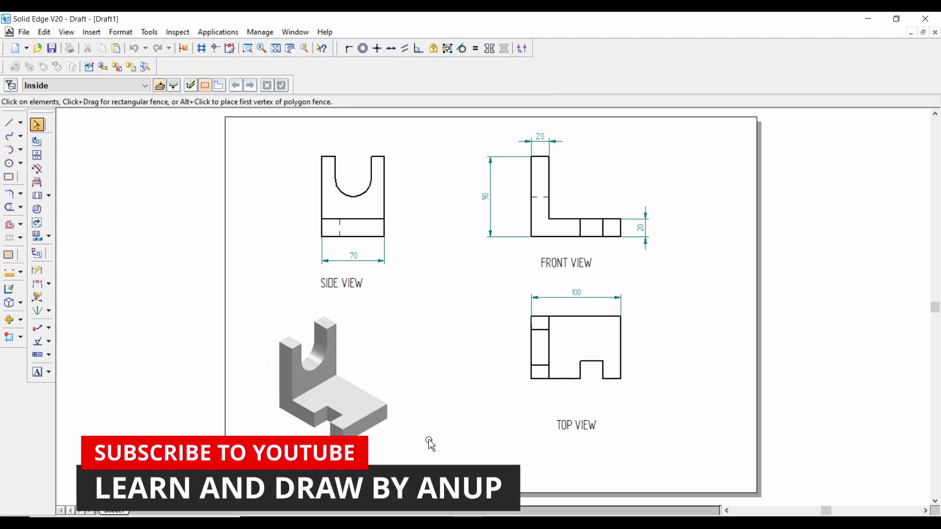